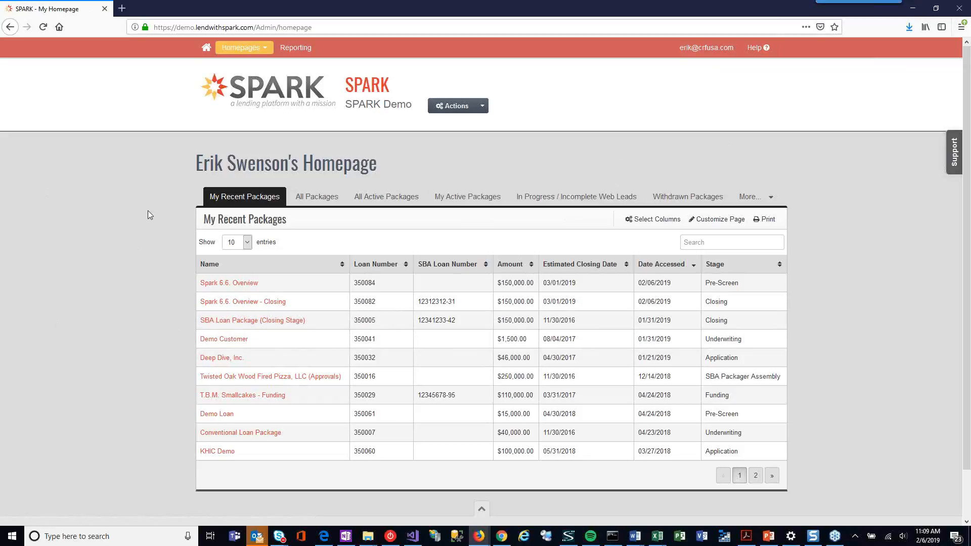
key("alt+Tab")
key("alt+Tab")
key("alt+Tab")
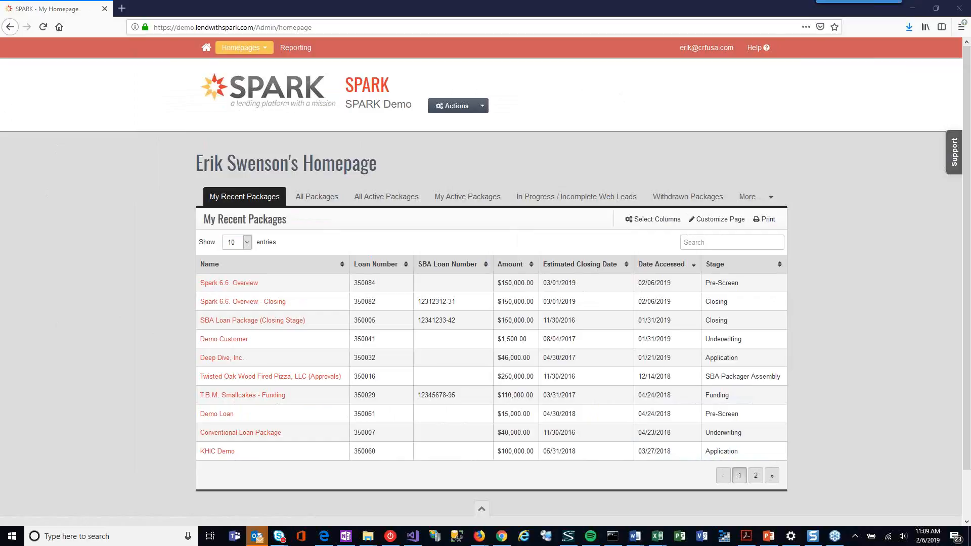
left_click(818, 132)
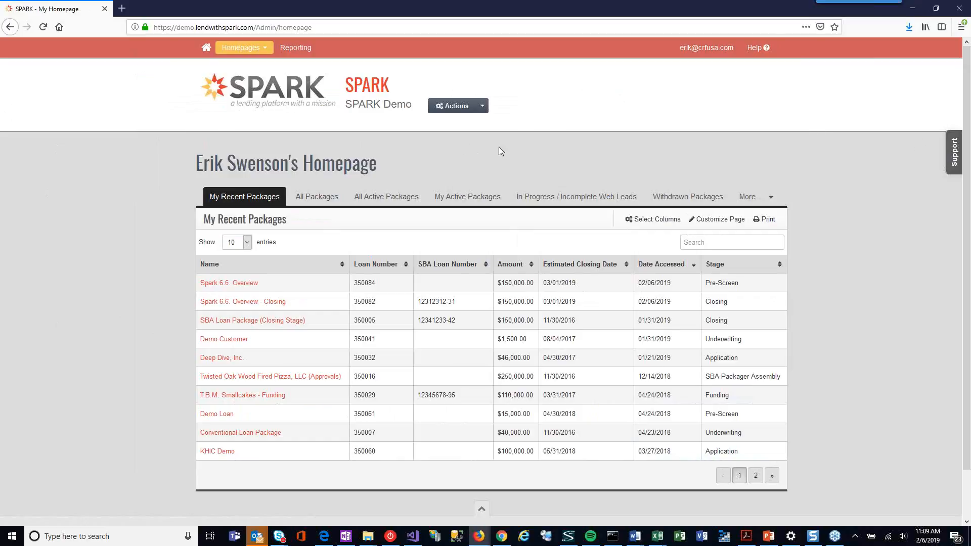
Step: Open the product list in the system configuration
left_click(709, 51)
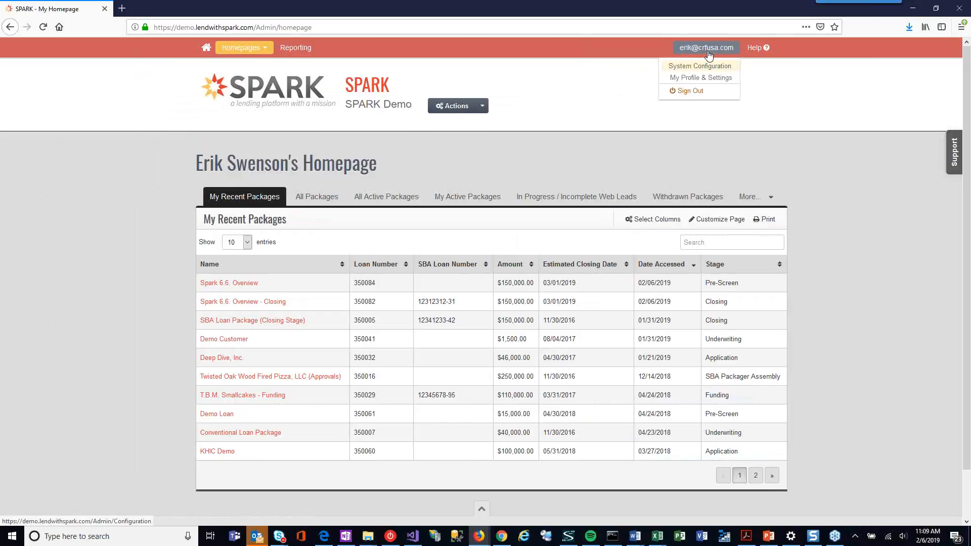
left_click(707, 65)
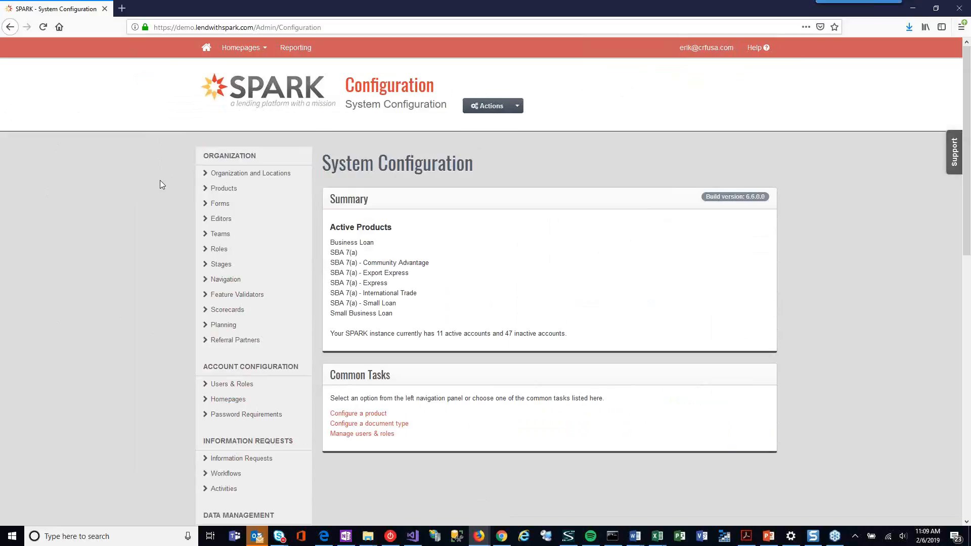
left_click(223, 188)
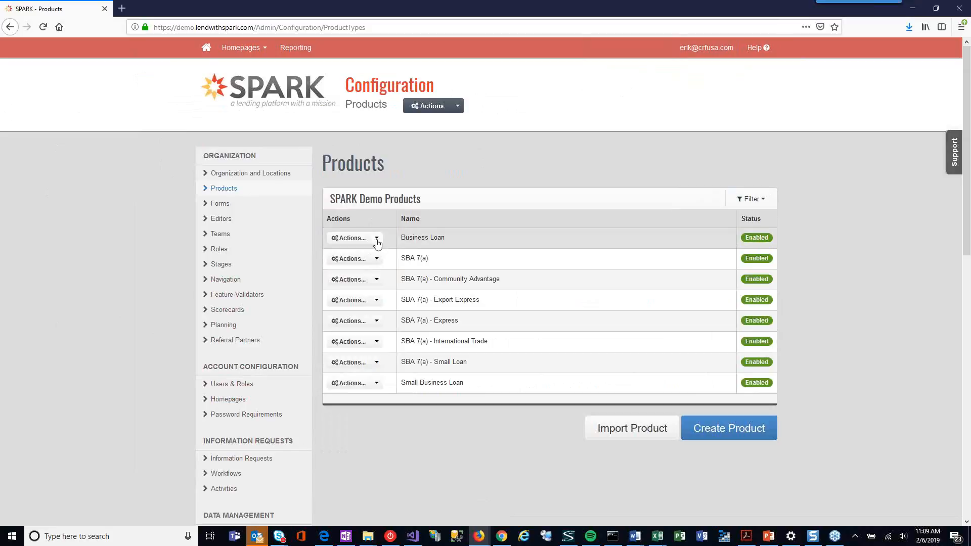
Step: Open the settings of the Business Loan product and go to its deposit requirements
right_click(222, 250)
left_click(453, 240)
left_click(371, 239)
left_click(360, 254)
left_click_drag(968, 128, 937, 219)
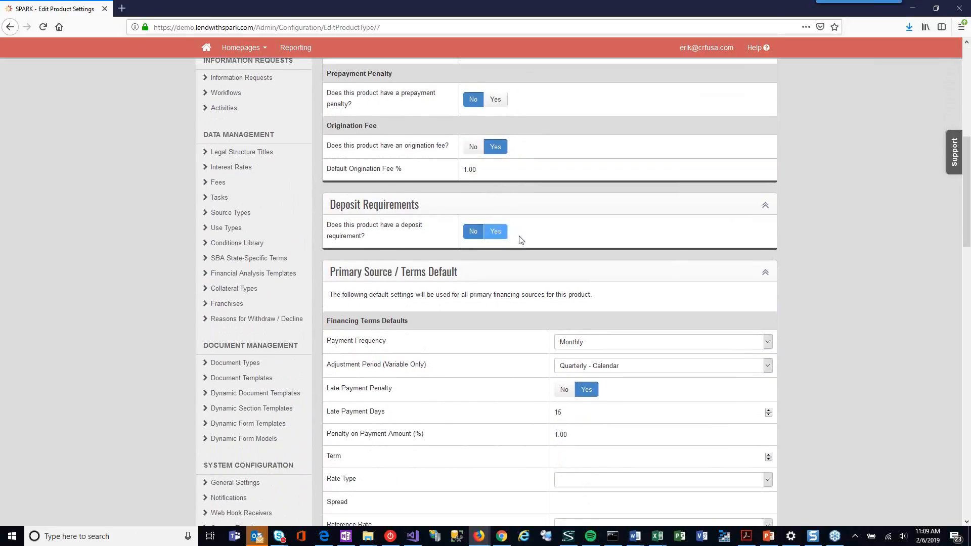
Step: Turn on the Business Loan's deposit requirement, choose Amount only and set the fixed amount to 10,000
left_click(495, 231)
scroll(541, 232, "down", 1)
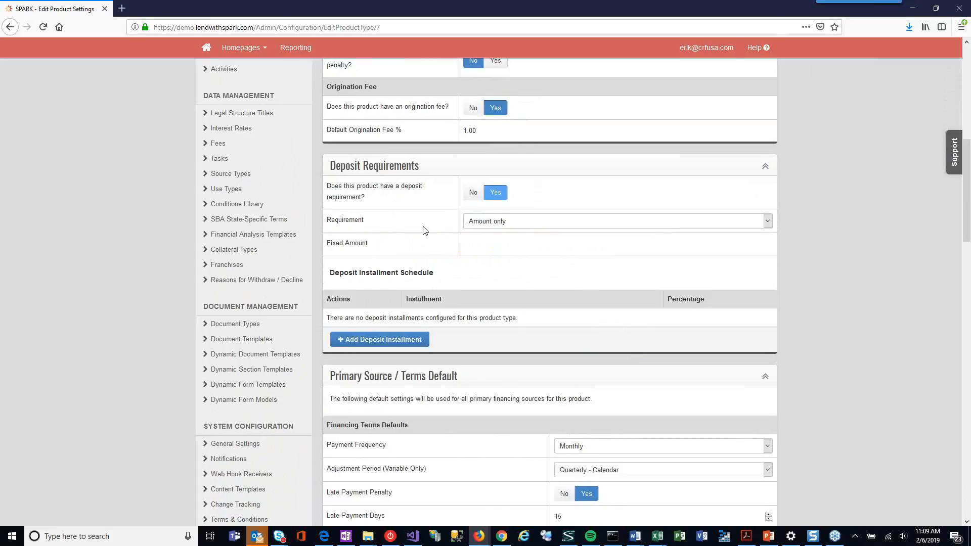
left_click(510, 222)
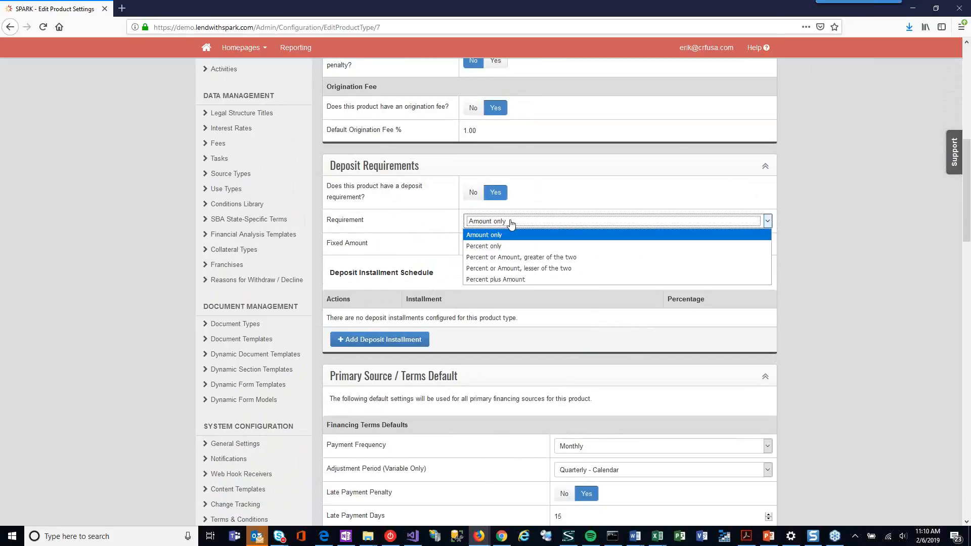
left_click(515, 235)
left_click(514, 239)
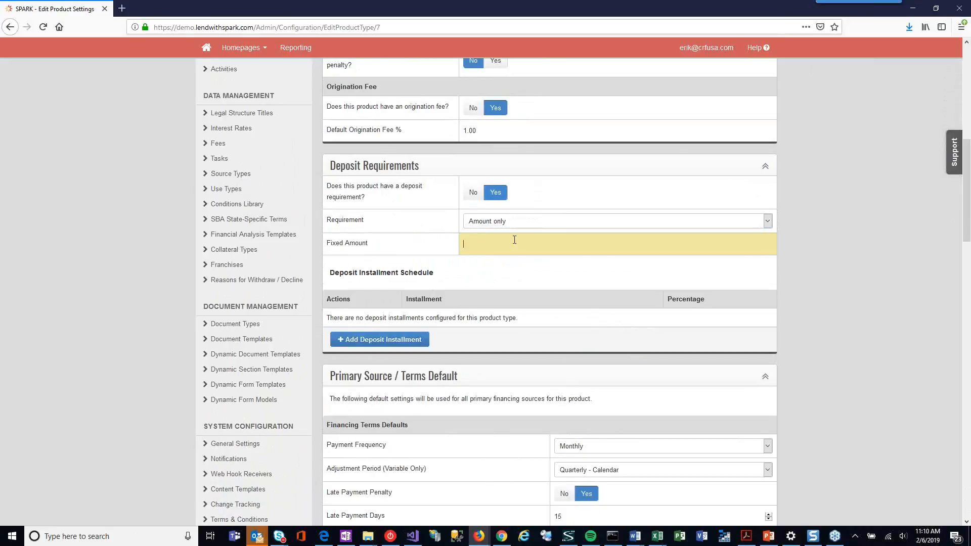
type("10000")
key("Tab")
left_click(538, 223)
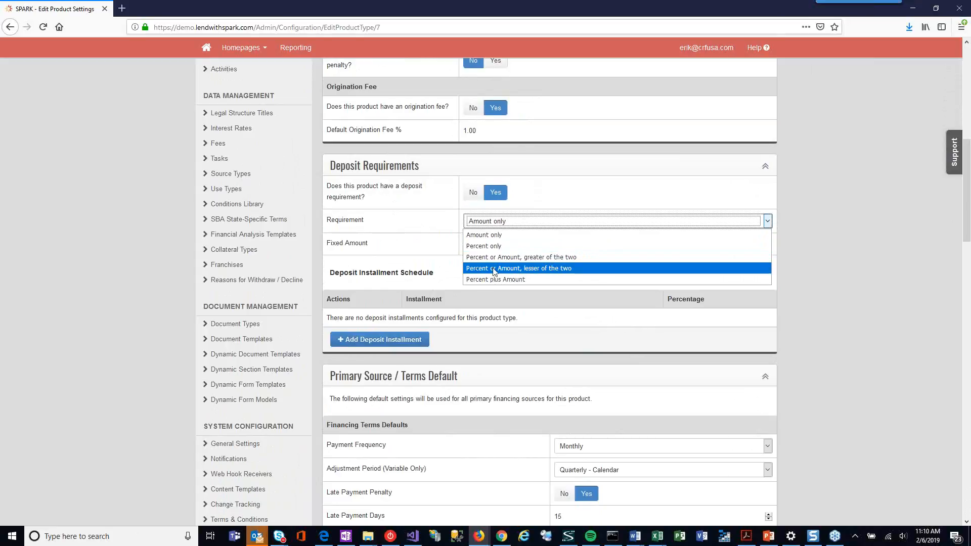
left_click_drag(413, 274, 409, 273)
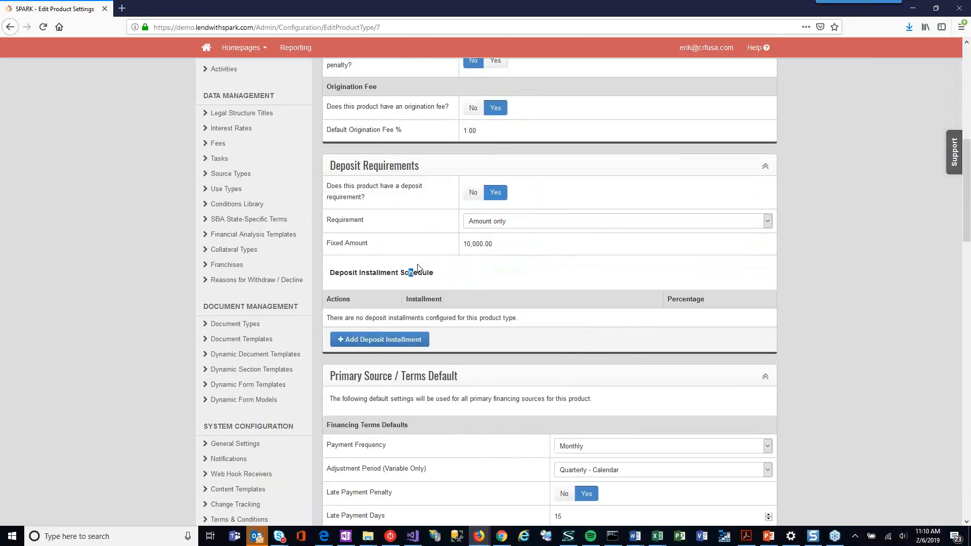
left_click(404, 342)
left_click(407, 163)
left_click(408, 163)
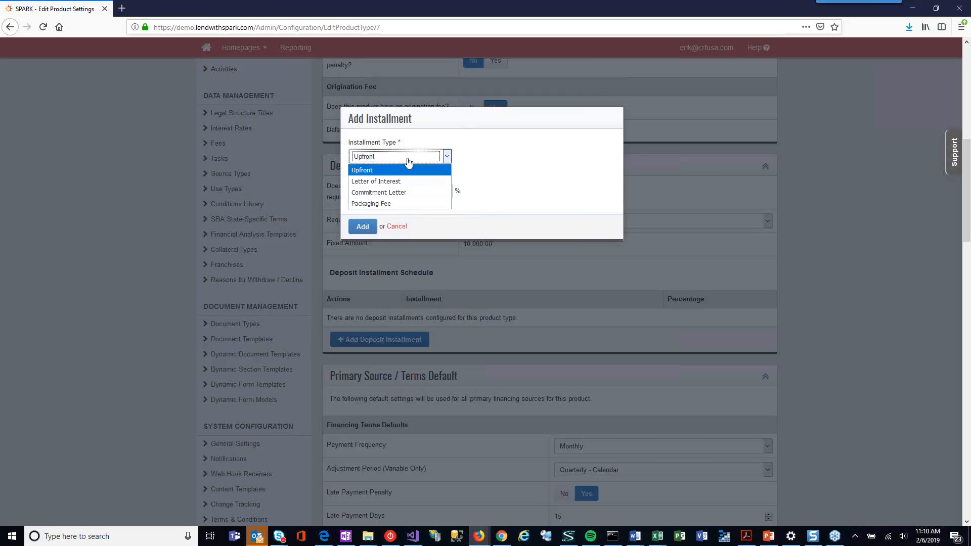
left_click(430, 204)
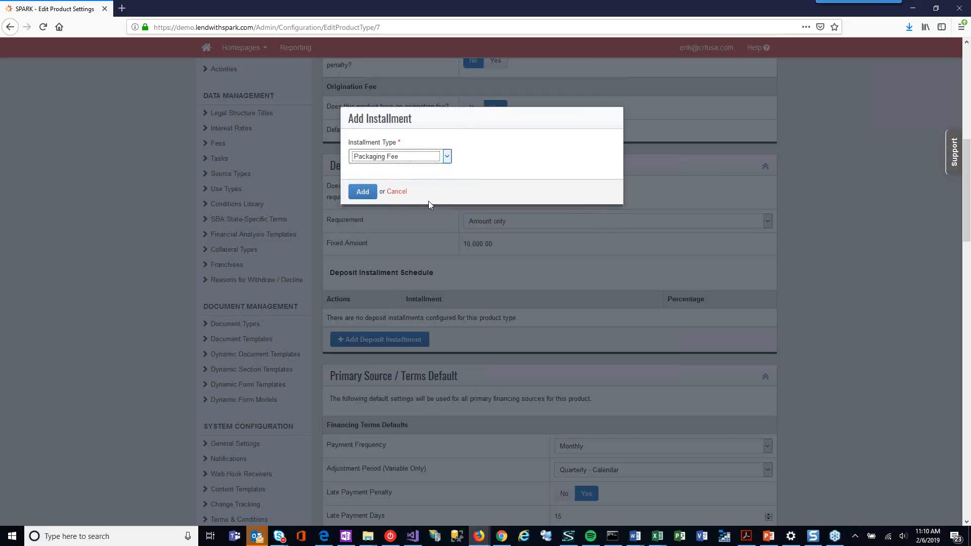
left_click(397, 196)
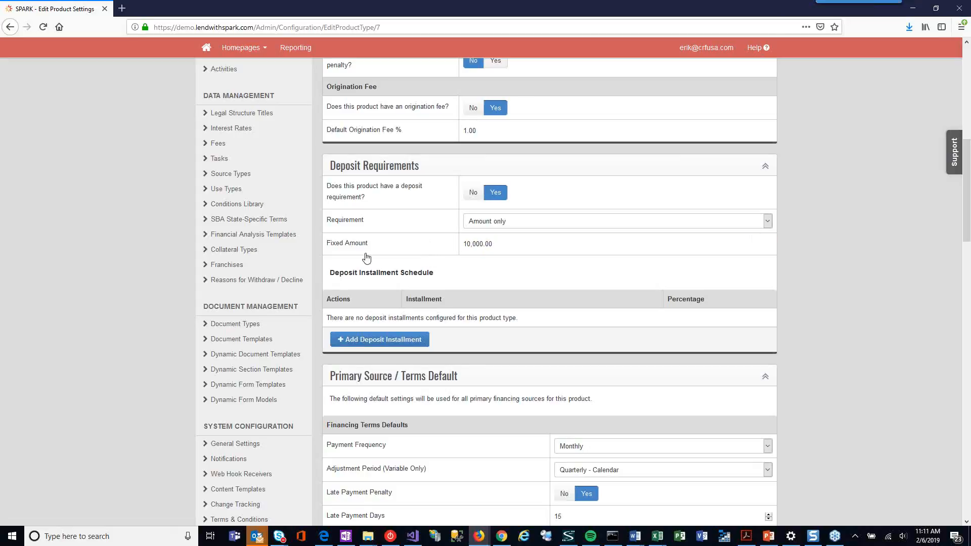
Step: Discard the unsaved Business Loan settings and return to the product list
scroll(384, 264, "up", 1)
scroll(385, 264, "up", 6)
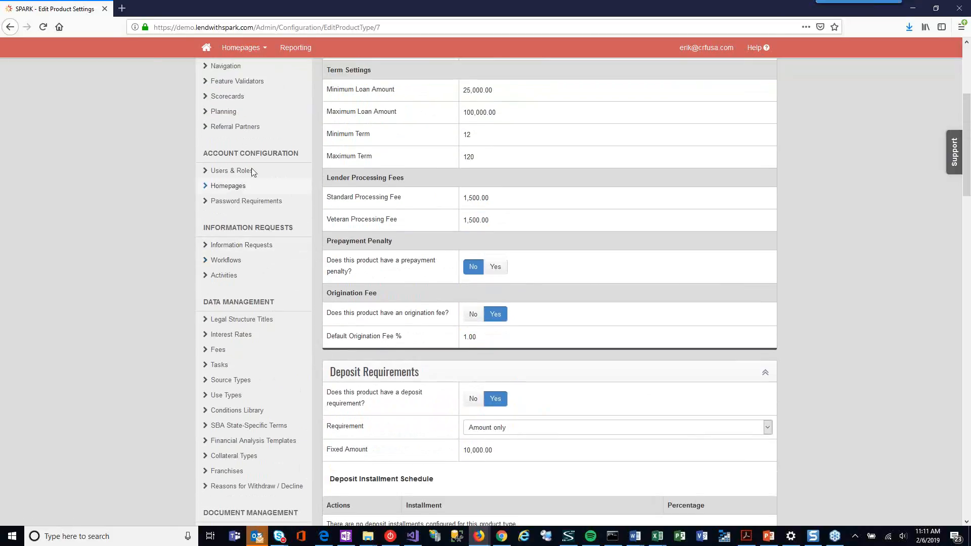
left_click(11, 27)
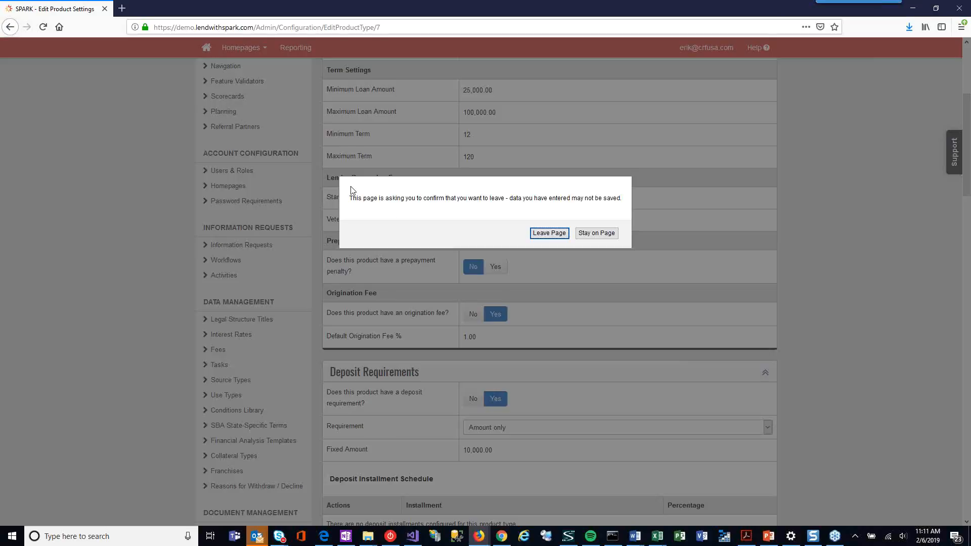
left_click(551, 234)
Step: Open the SBA 7(a) product's settings and review its deposit requirements and installment schedule
left_click(352, 259)
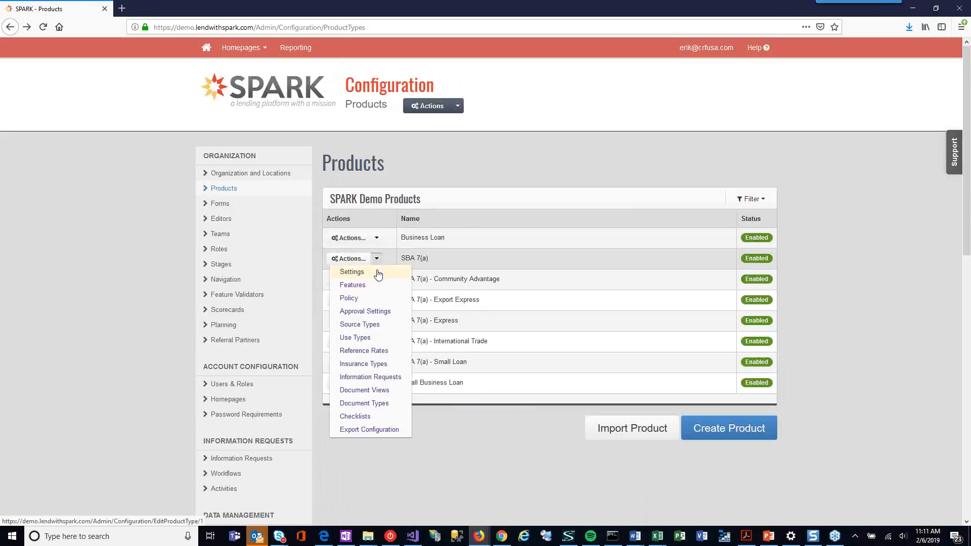
left_click(384, 272)
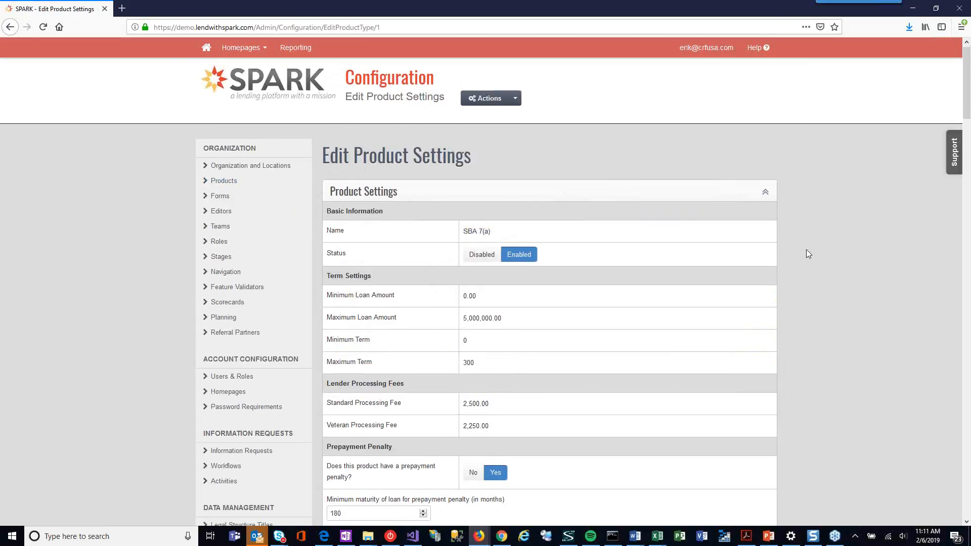
scroll(807, 250, "down", 6)
scroll(806, 248, "down", 6)
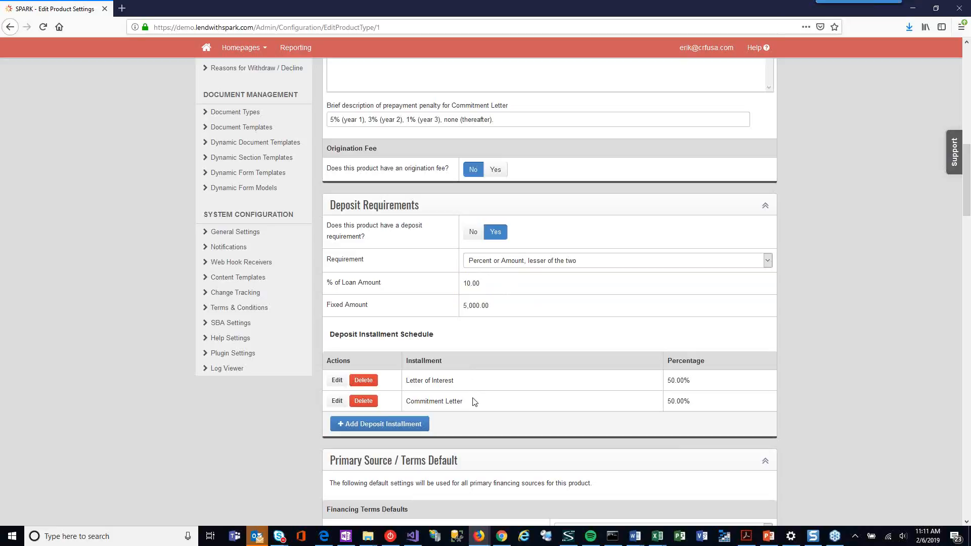
scroll(228, 340, "up", 3)
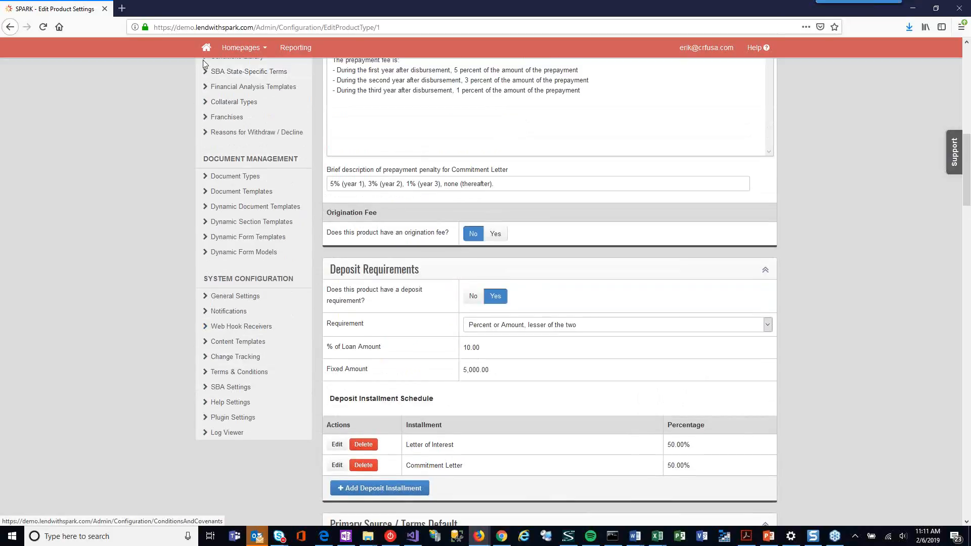
Step: Open the Spark 6.6. Overview loan package from the homepage and show the deposits in its project accounting
left_click(207, 48)
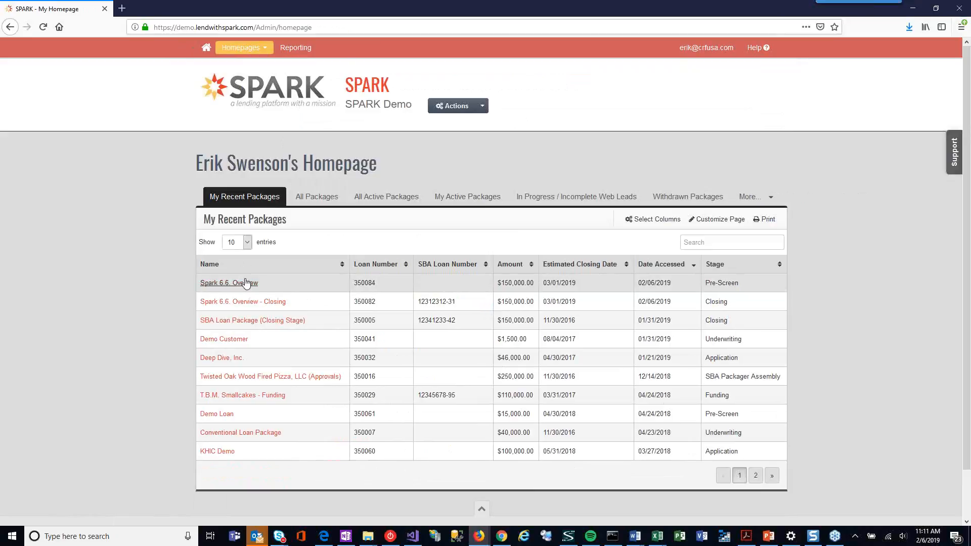
left_click(246, 283)
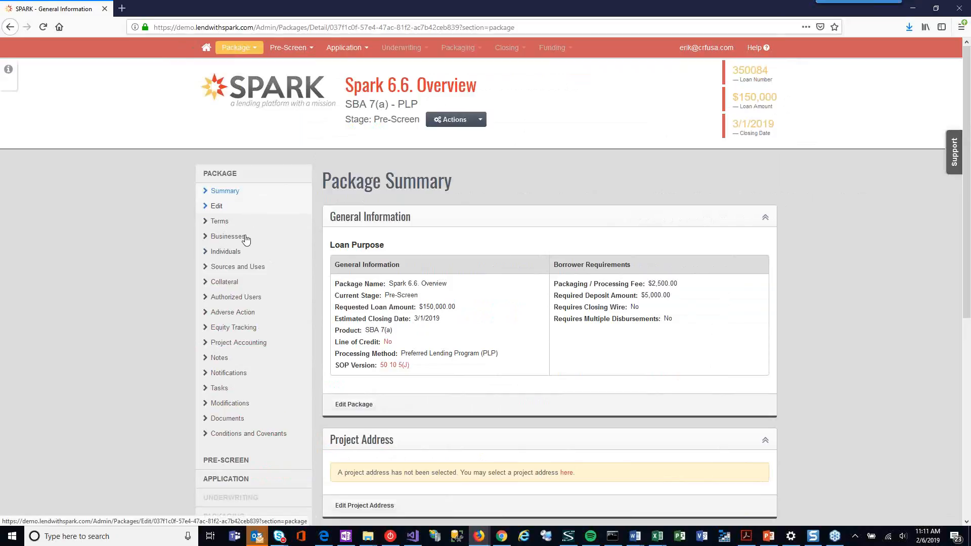
left_click(246, 346)
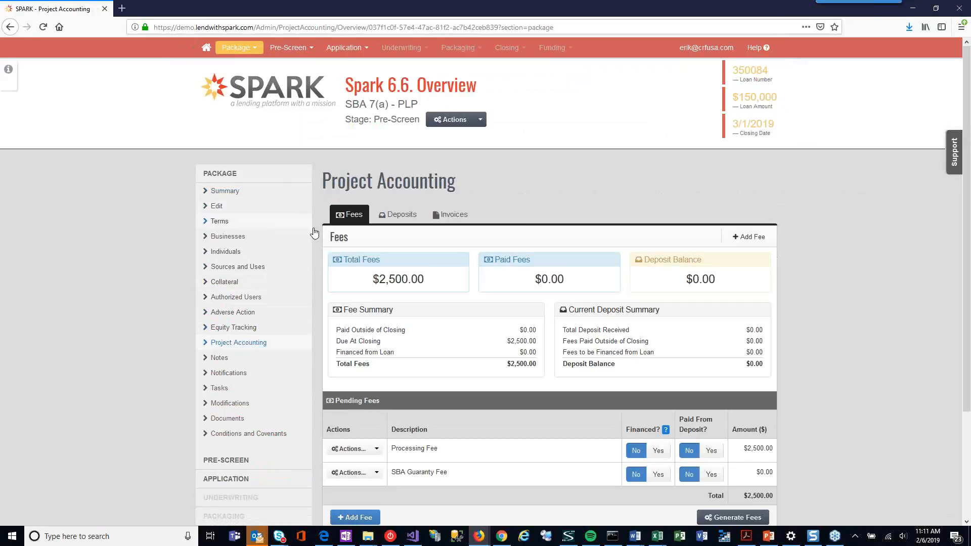
left_click(387, 216)
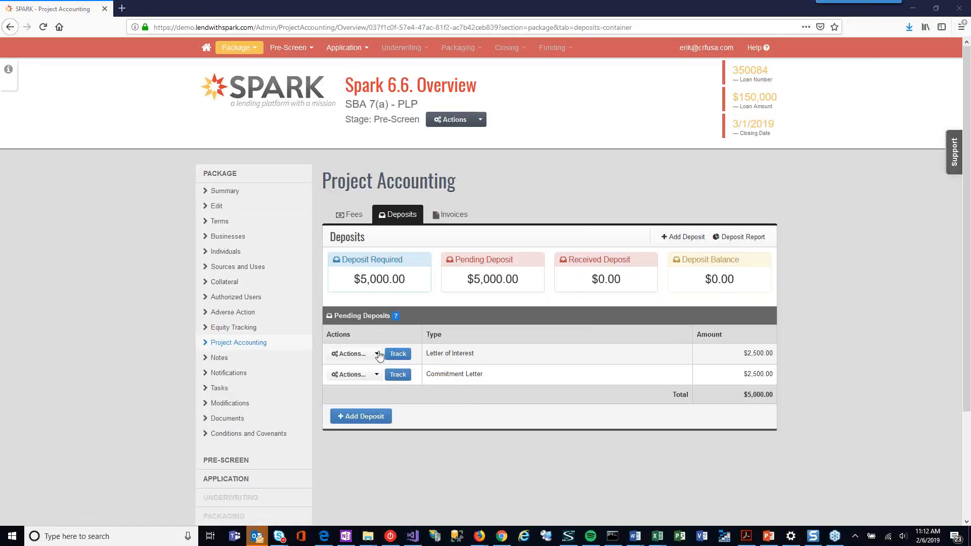
Step: Track the pending Letter of Interest deposit with institution "us bank", payment method Check, and equity injection set to Yes
left_click(398, 355)
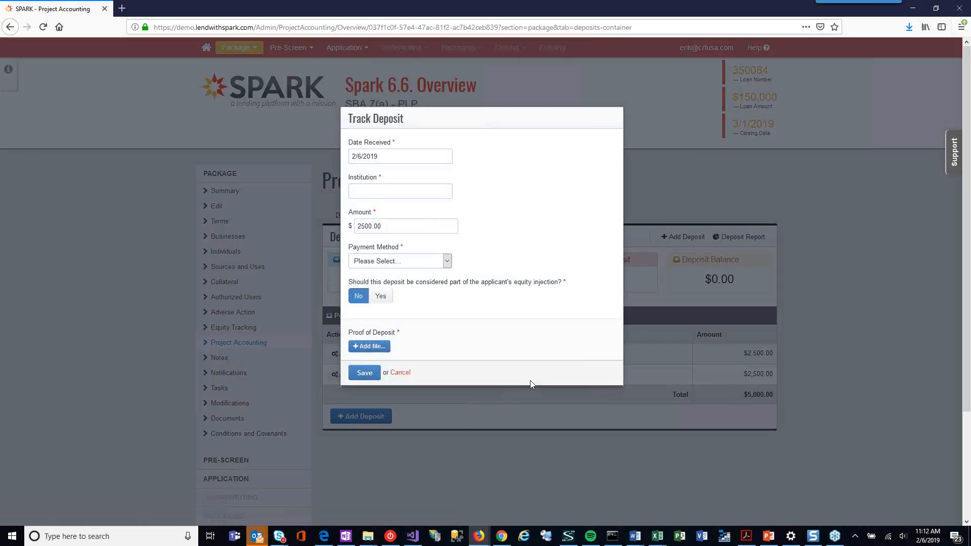
left_click(397, 192)
type("us bank")
key("Tab")
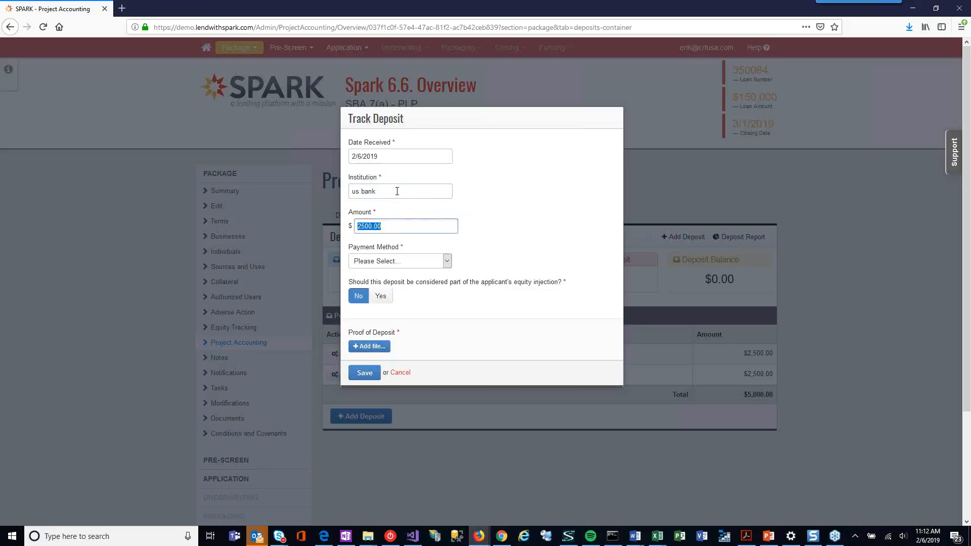
key("Tab")
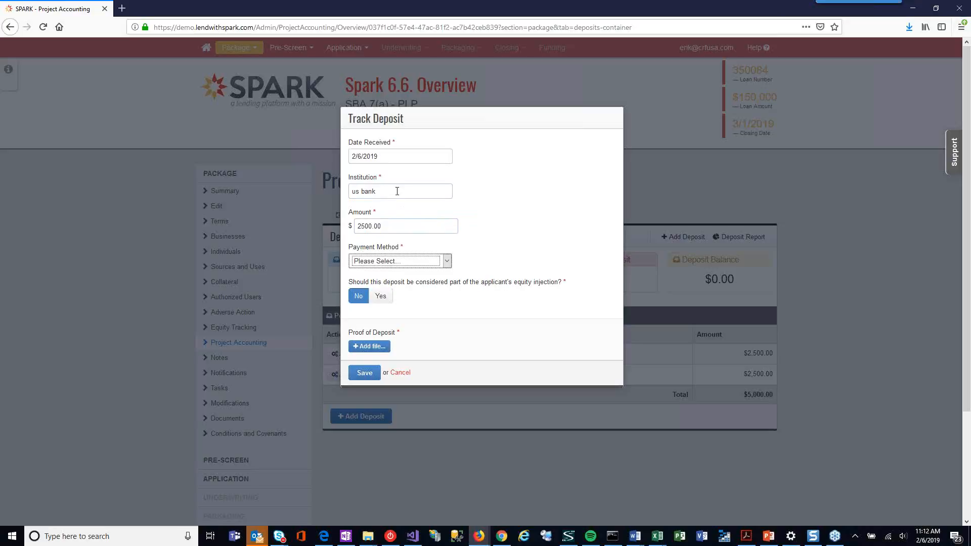
left_click(390, 261)
left_click(390, 286)
left_click(382, 298)
Step: Attach Copy of Check.pdf as the proof of deposit and save the tracked deposit
left_click(376, 351)
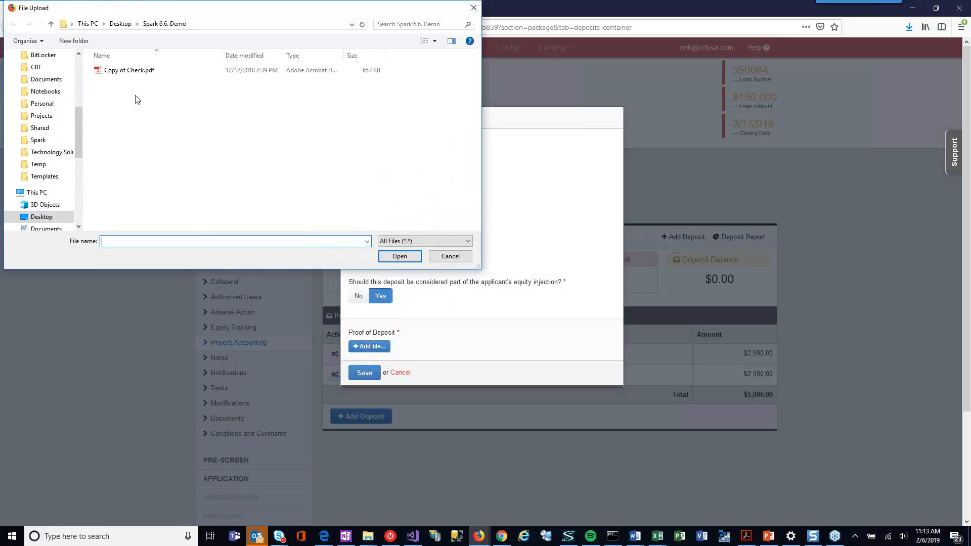
left_click(128, 73)
left_click(401, 257)
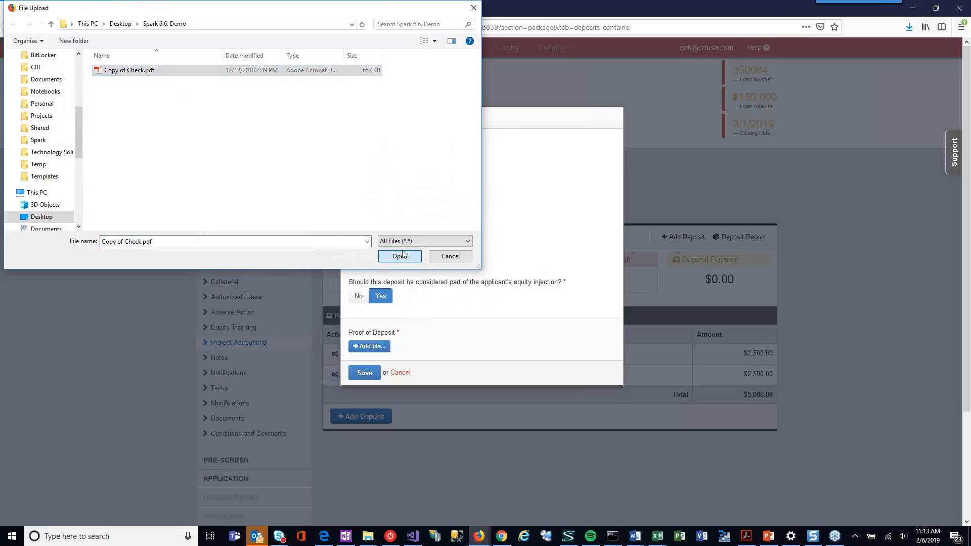
left_click(371, 374)
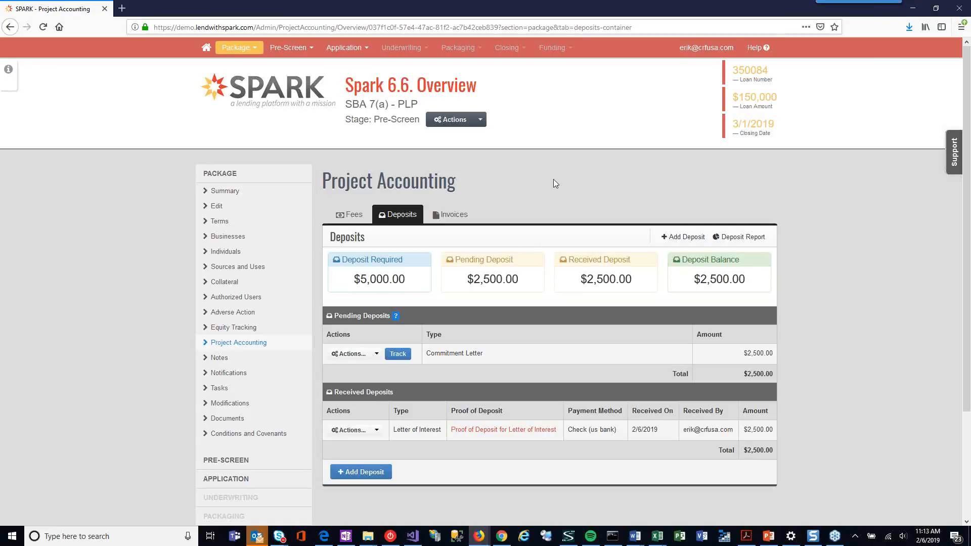
Step: In the package's pending fees, mark the Processing Fee as financed and as paid from deposit
left_click(349, 215)
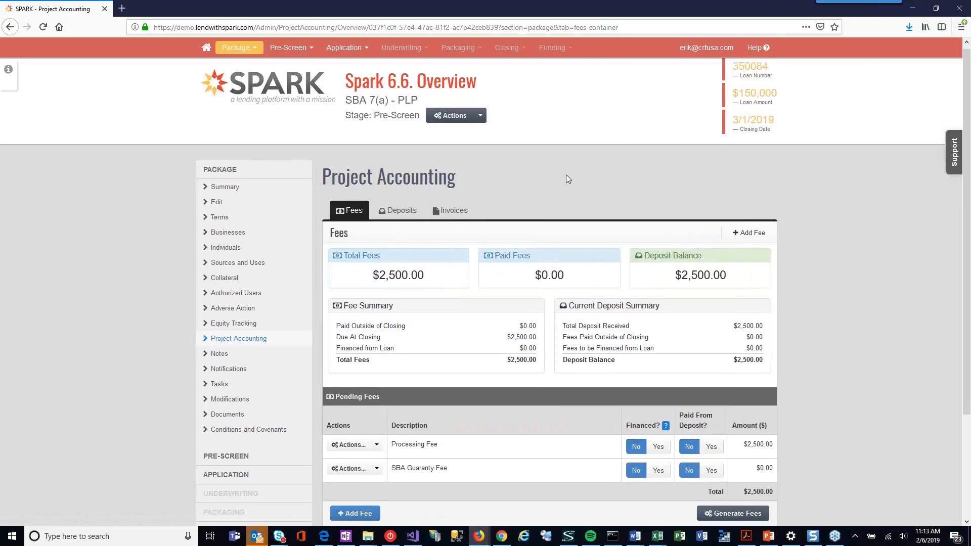
scroll(849, 239, "down", 1)
scroll(850, 244, "down", 1)
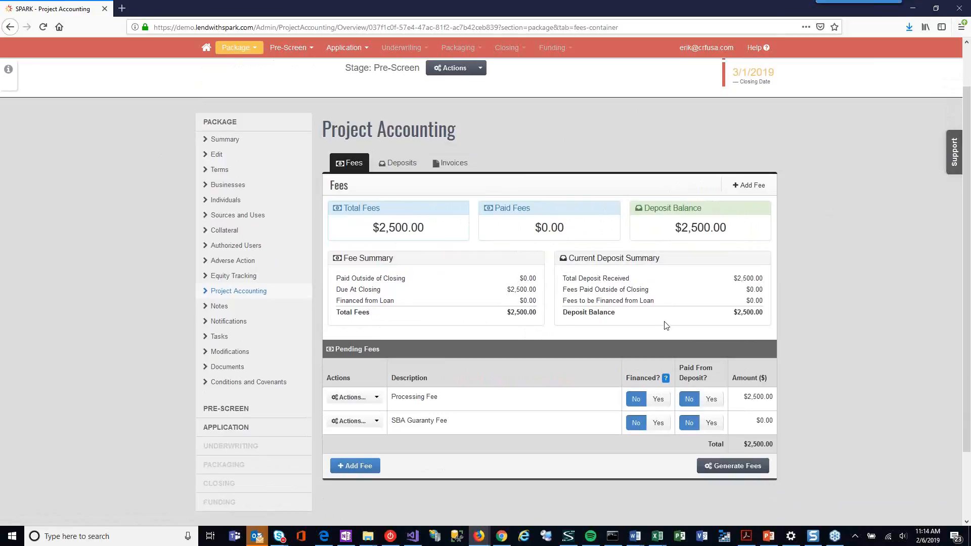
scroll(559, 335, "down", 1)
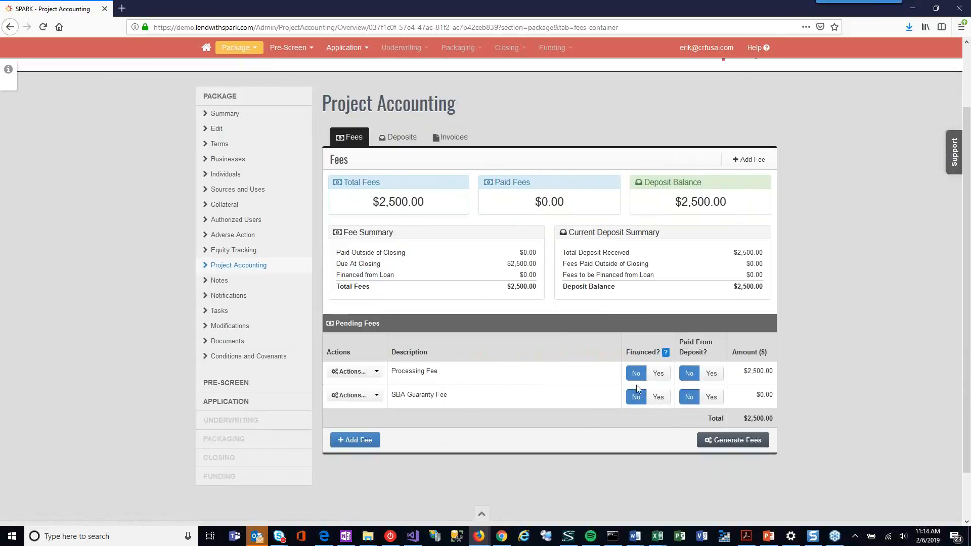
left_click(658, 374)
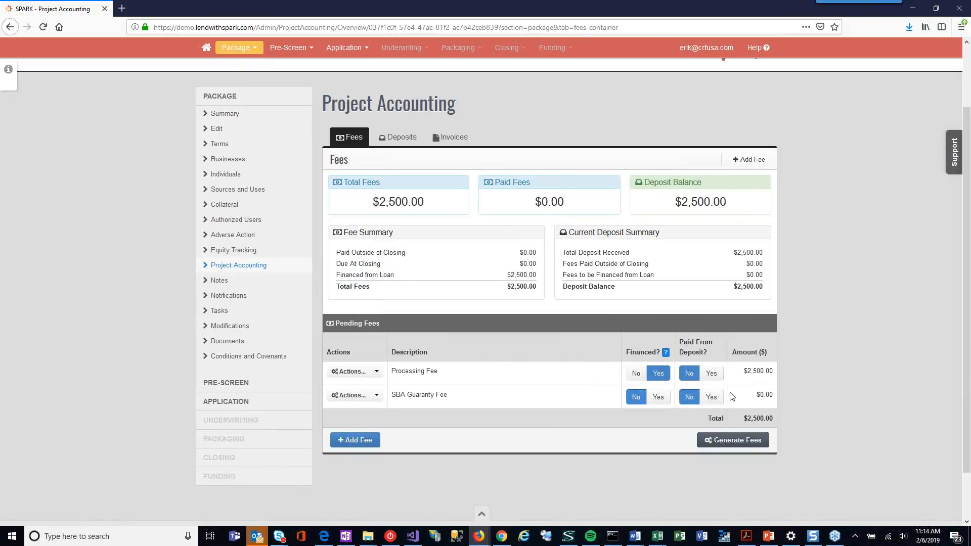
left_click(711, 373)
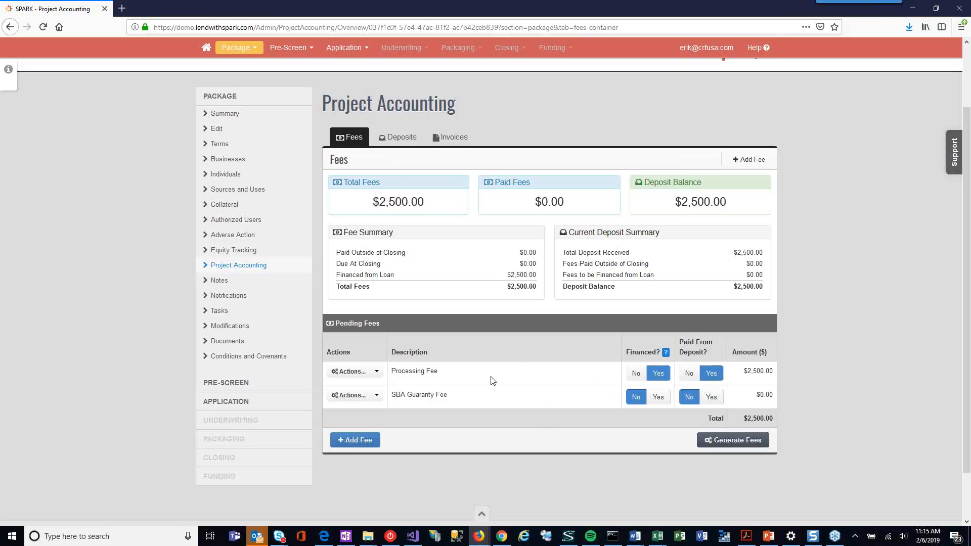
Step: Mark the pending Processing Fee as paid without an invoice, with paid-on date 02/06/2019 and amount 2500.00
left_click(364, 374)
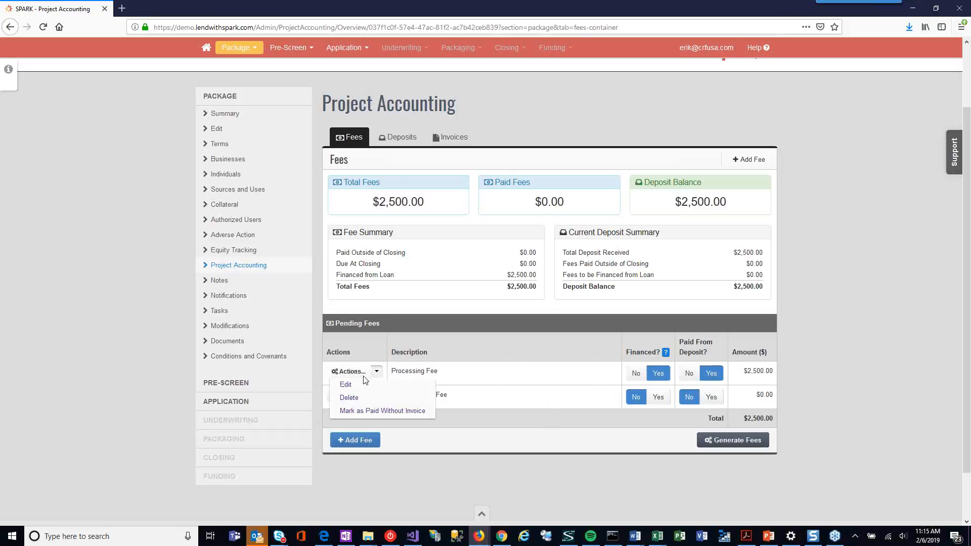
left_click(395, 414)
left_click(396, 156)
left_click(405, 220)
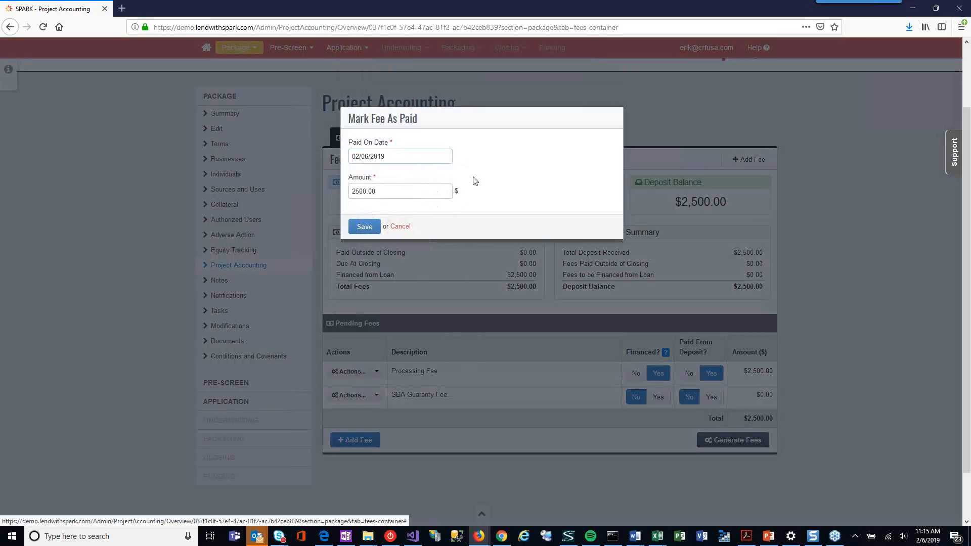
left_click(372, 228)
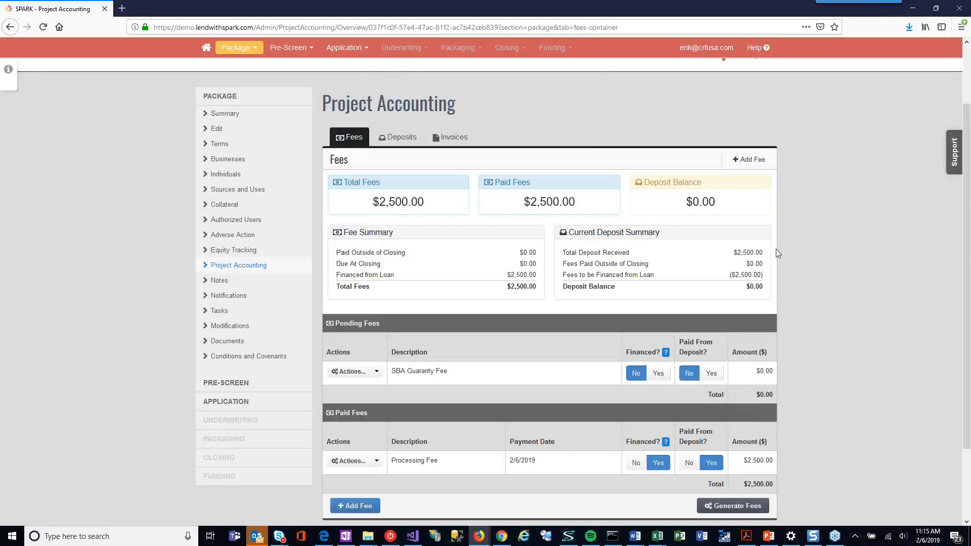
Step: Edit the paid Processing Fee, set its fee amount to $2,000, and save it
scroll(853, 305, "down", 2)
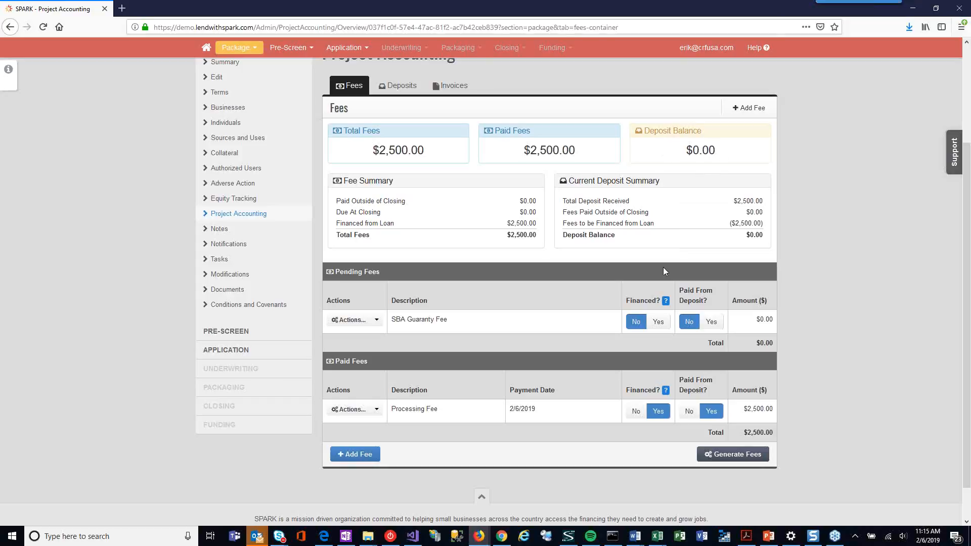
left_click(377, 410)
left_click(363, 425)
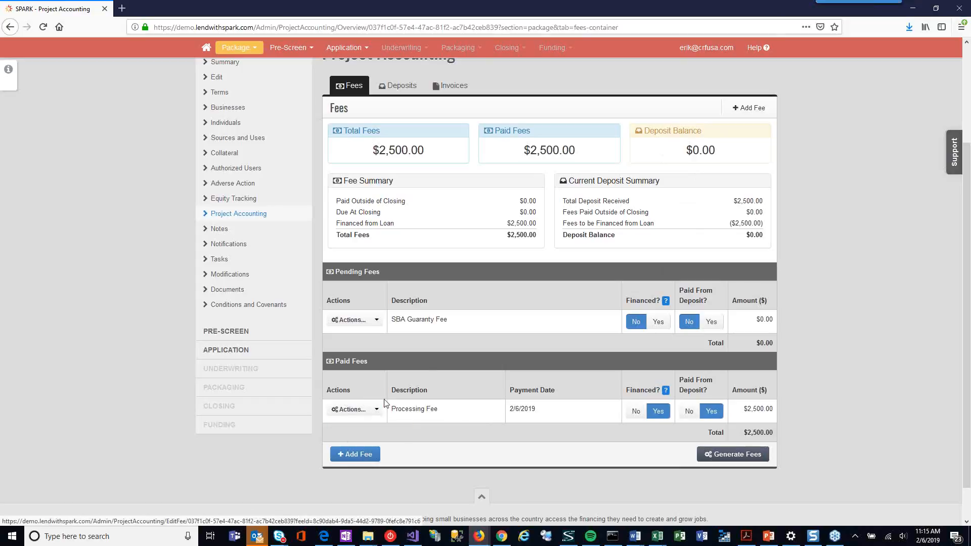
left_click_drag(321, 214, 294, 208)
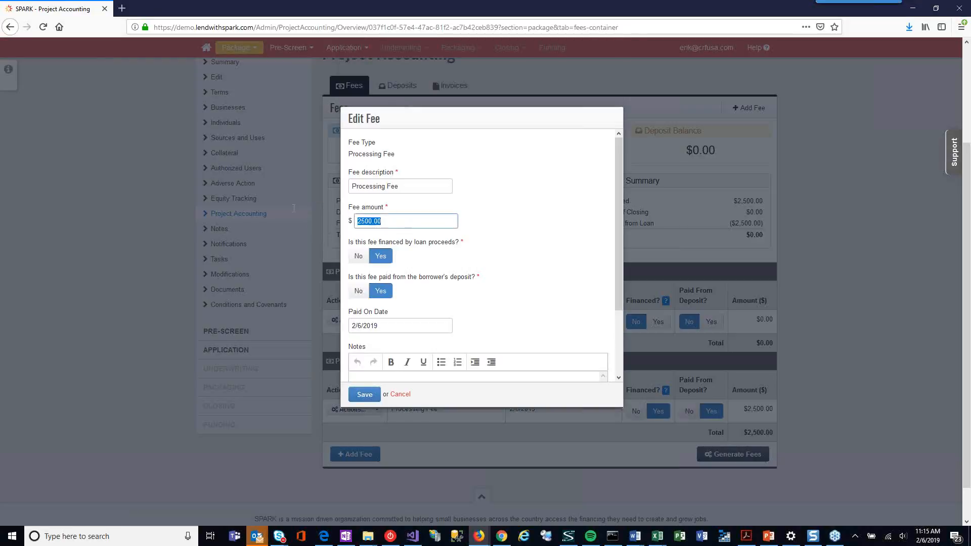
type("2000")
scroll(372, 354, "down", 3)
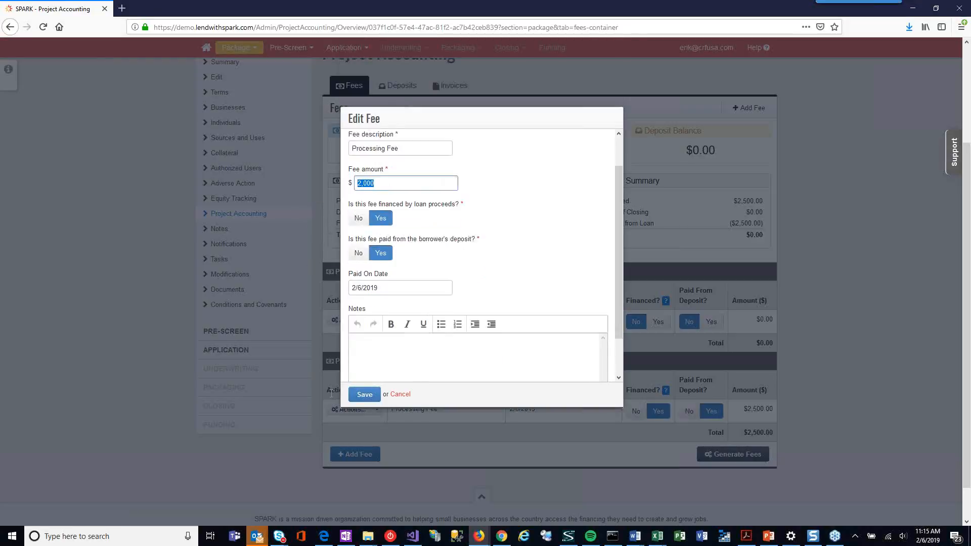
left_click(369, 398)
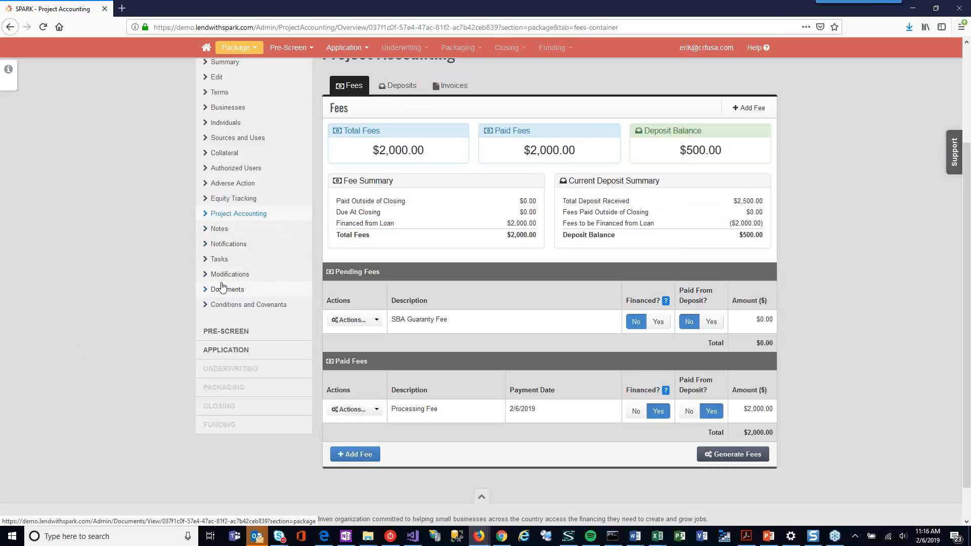
Step: Open the Spark 6.6. Overview - Closing loan package from the homepage and show the project accounting of its closing stage
scroll(222, 287, "up", 3)
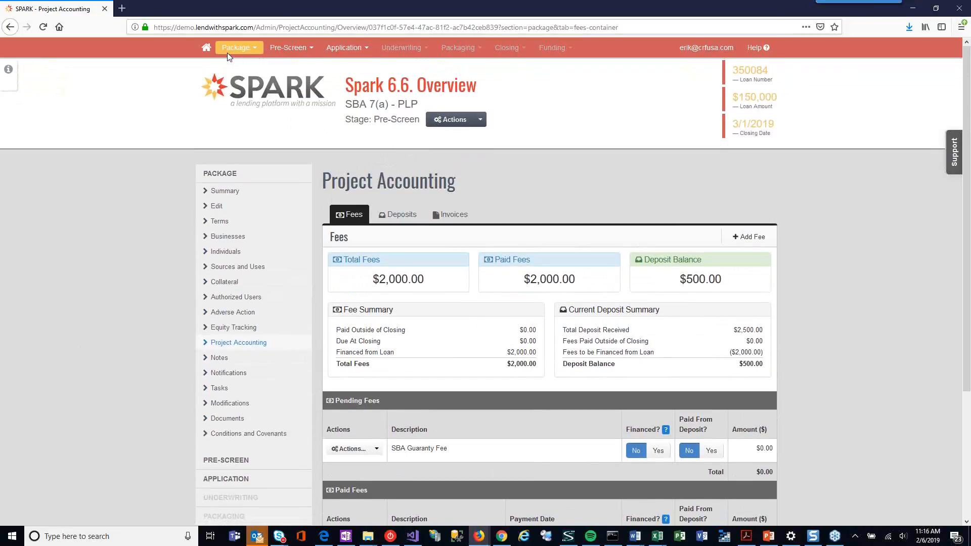
left_click(205, 49)
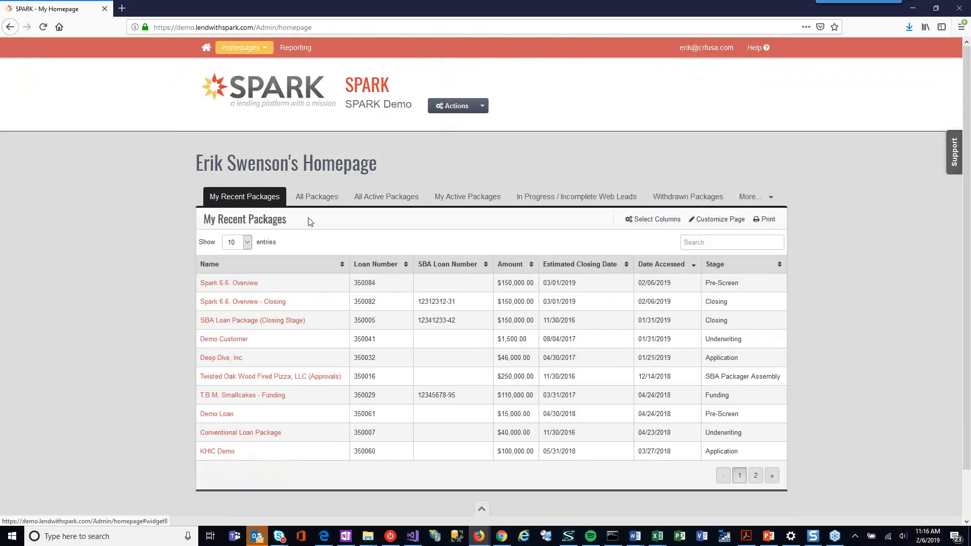
left_click(243, 302)
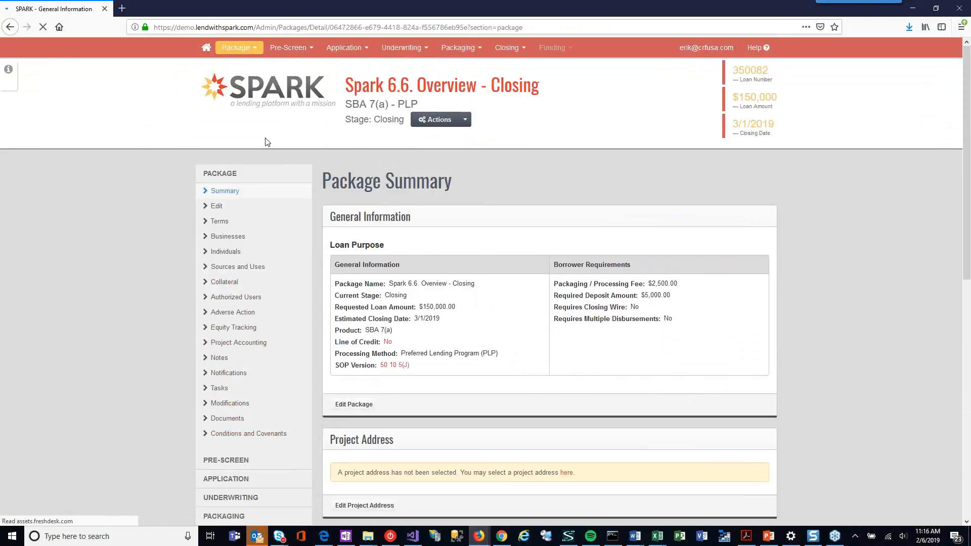
scroll(262, 142, "down", 3)
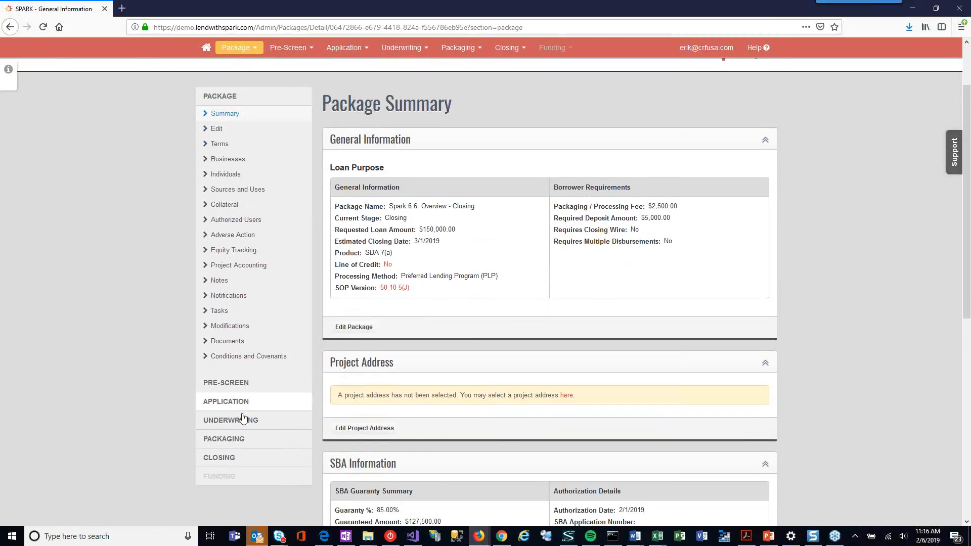
left_click(223, 457)
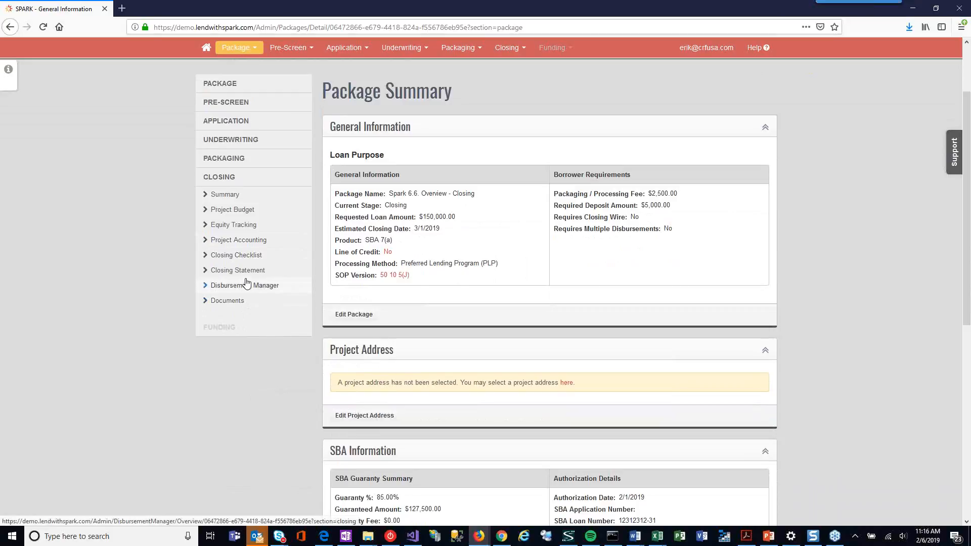
left_click(239, 240)
scroll(531, 222, "down", 4)
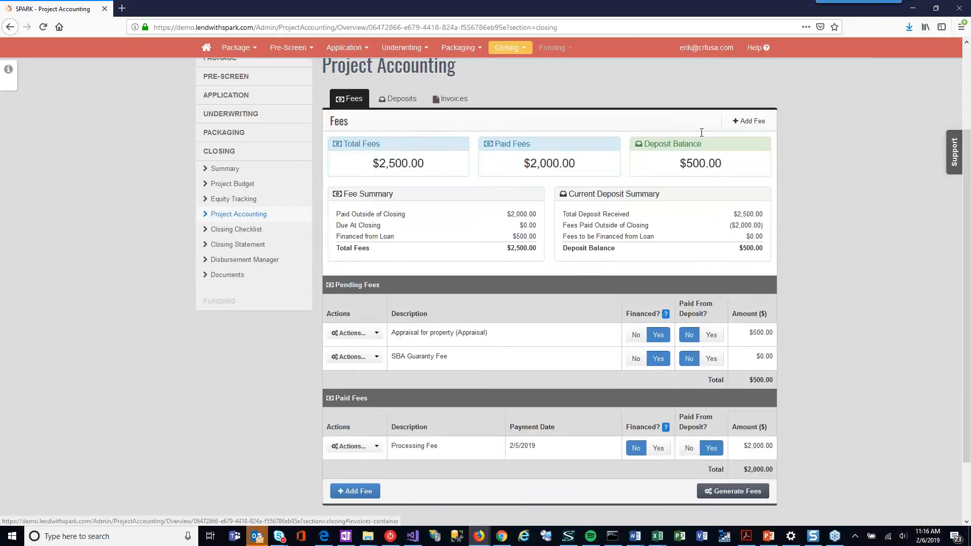
Step: Create a closing statement for the package, debiting the fees financed from loan proceeds to the Working Capital budget category
left_click(230, 245)
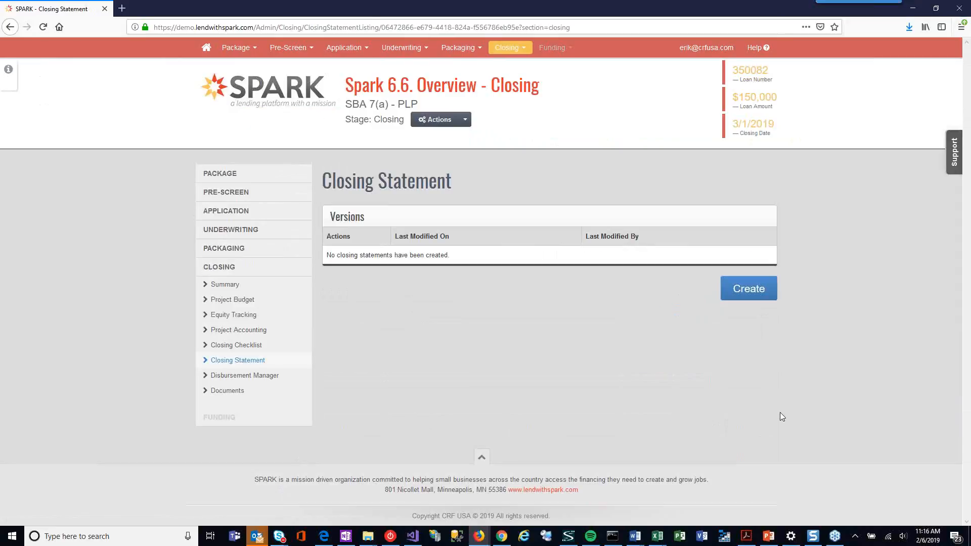
left_click(753, 293)
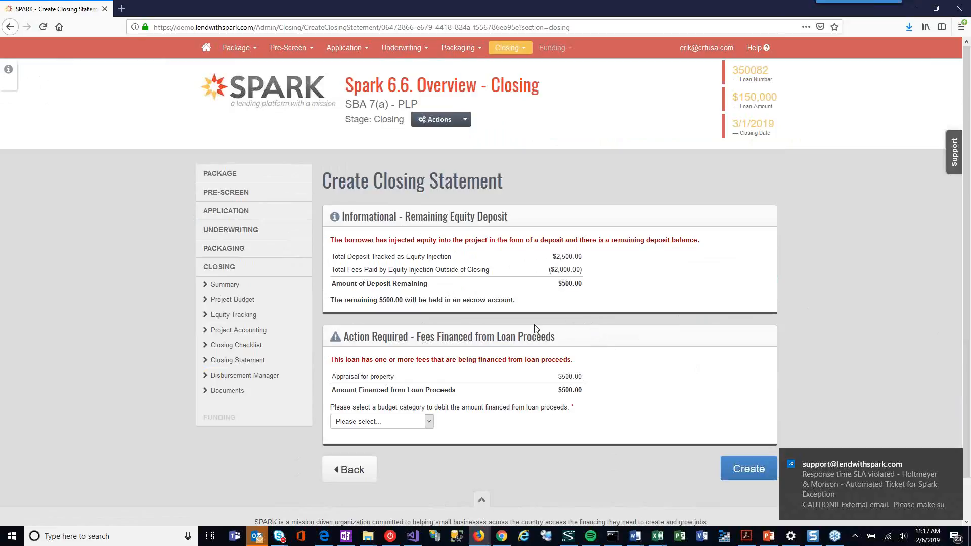
scroll(452, 356, "down", 2)
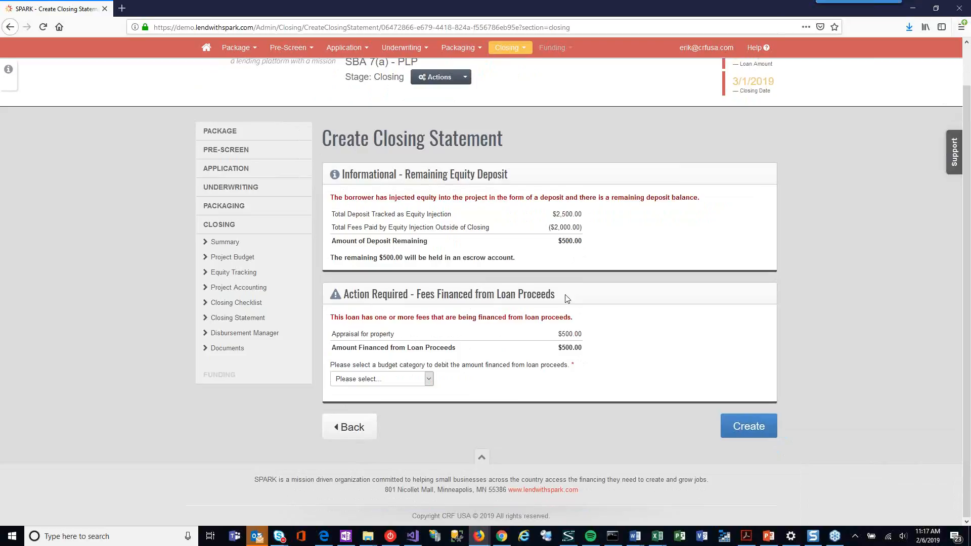
left_click(429, 380)
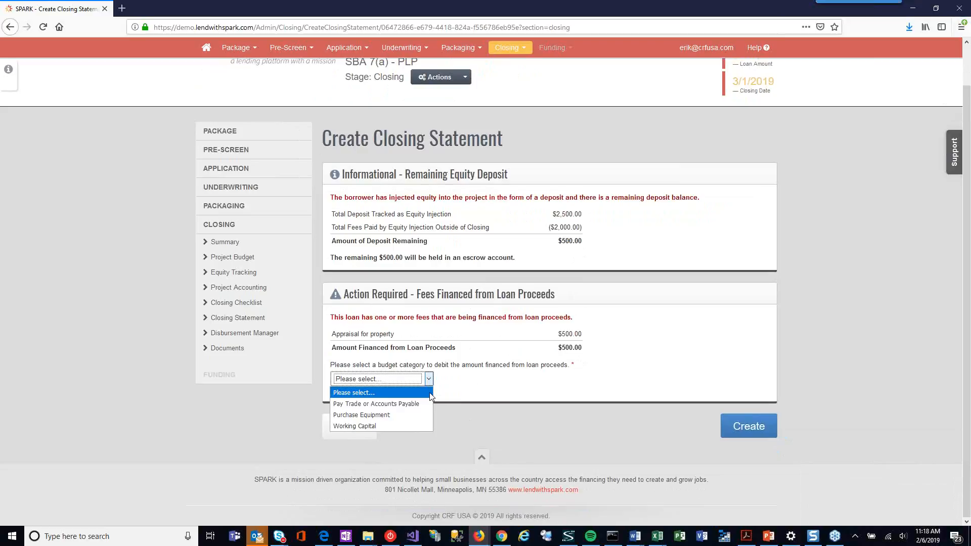
left_click(369, 426)
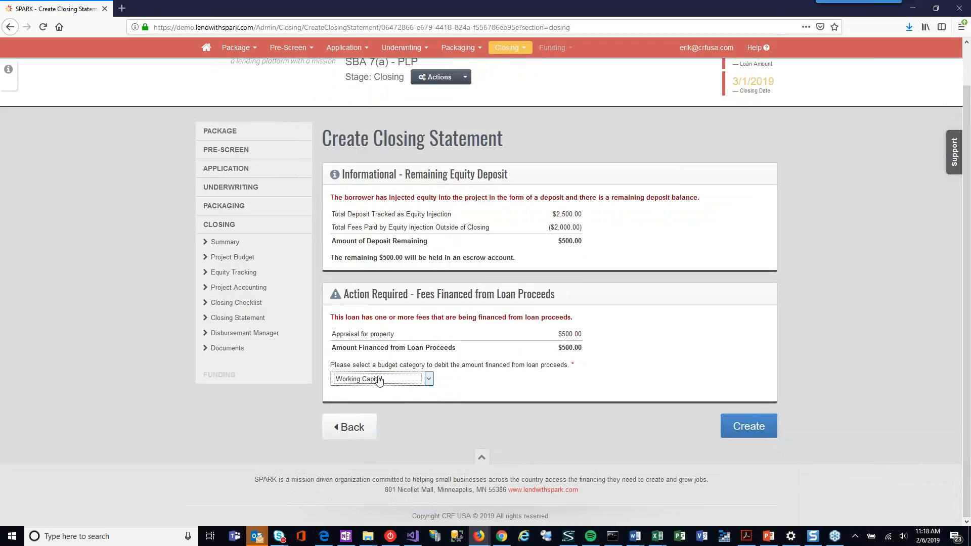
left_click(753, 426)
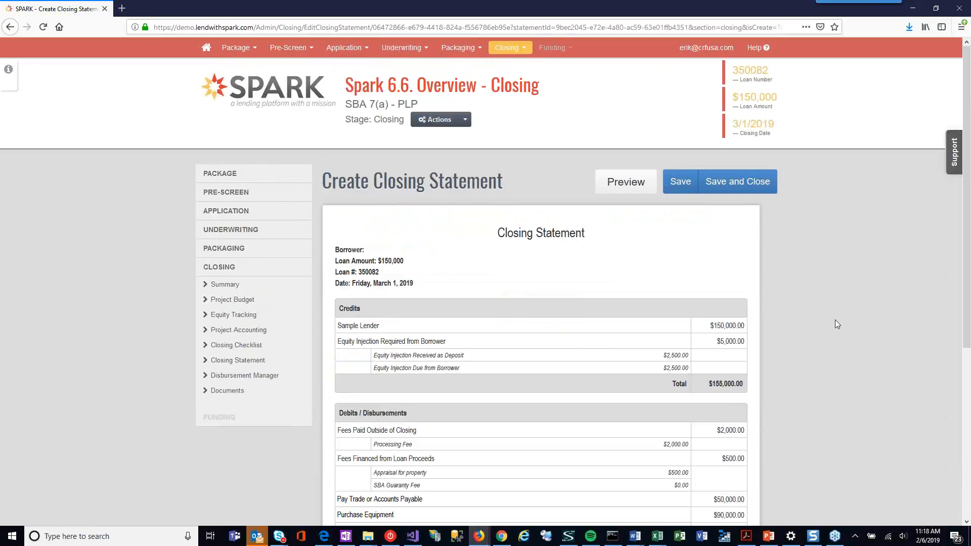
Step: Examine the credits and the debits and disbursements in the new closing statement, including the Pay Trade or Accounts Payable amount
scroll(886, 211, "down", 2)
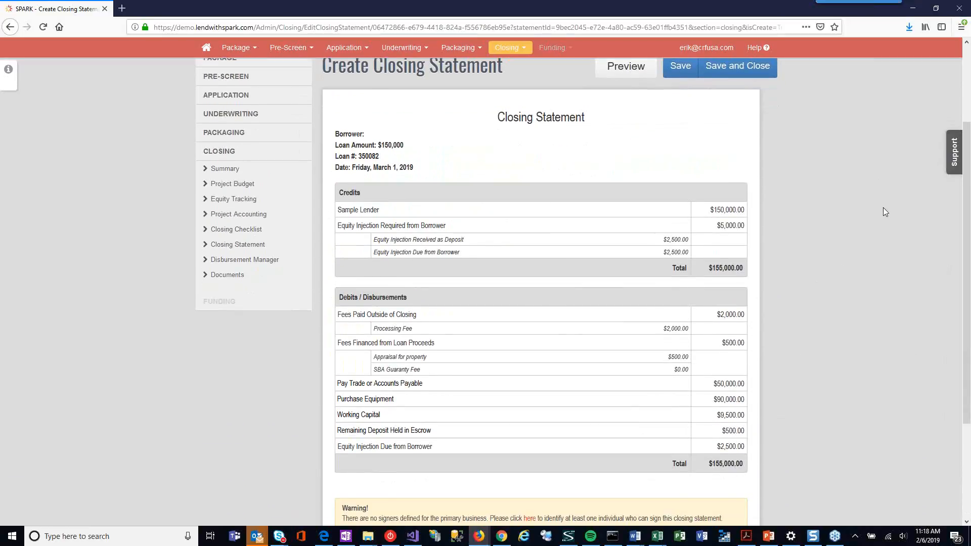
scroll(885, 212, "down", 1)
scroll(886, 212, "up", 1)
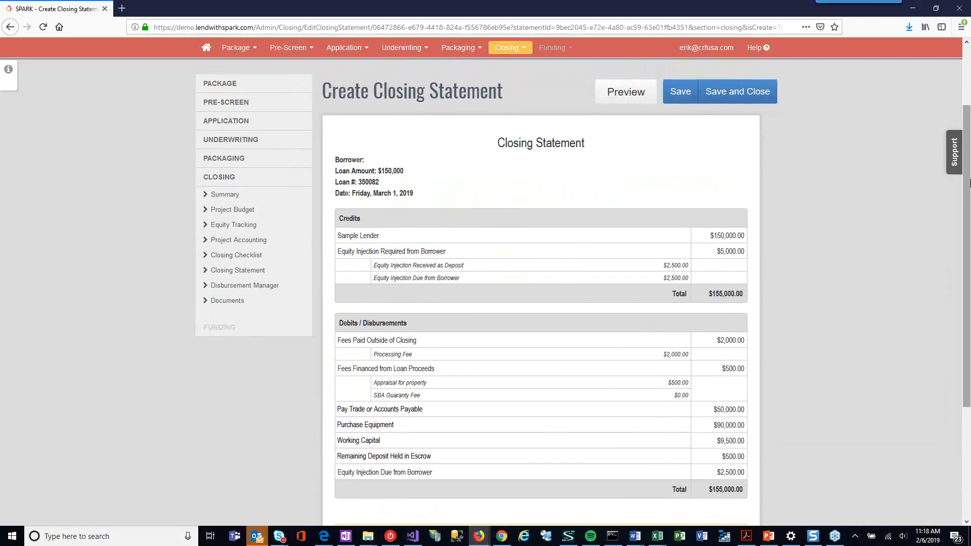
left_click_drag(970, 189, 970, 198)
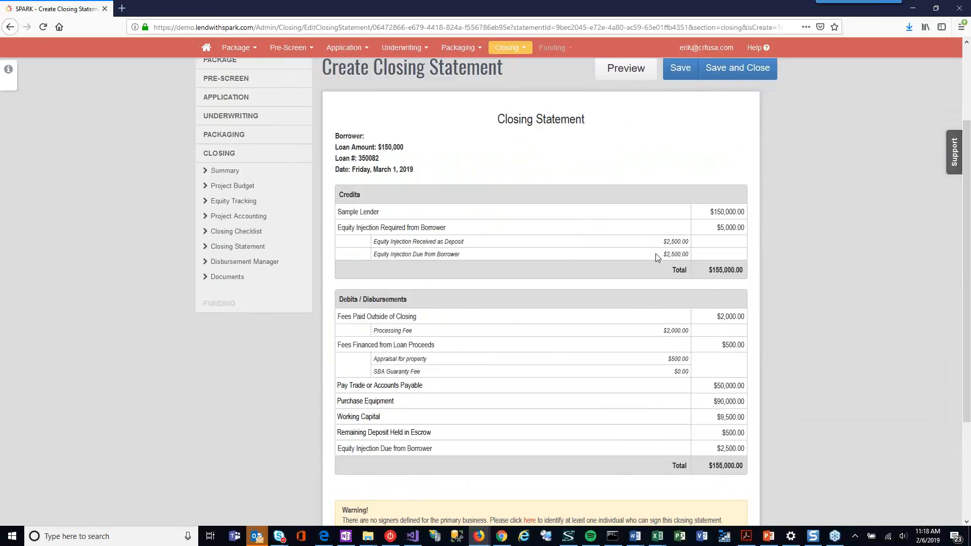
scroll(657, 258, "down", 1)
scroll(654, 268, "down", 3)
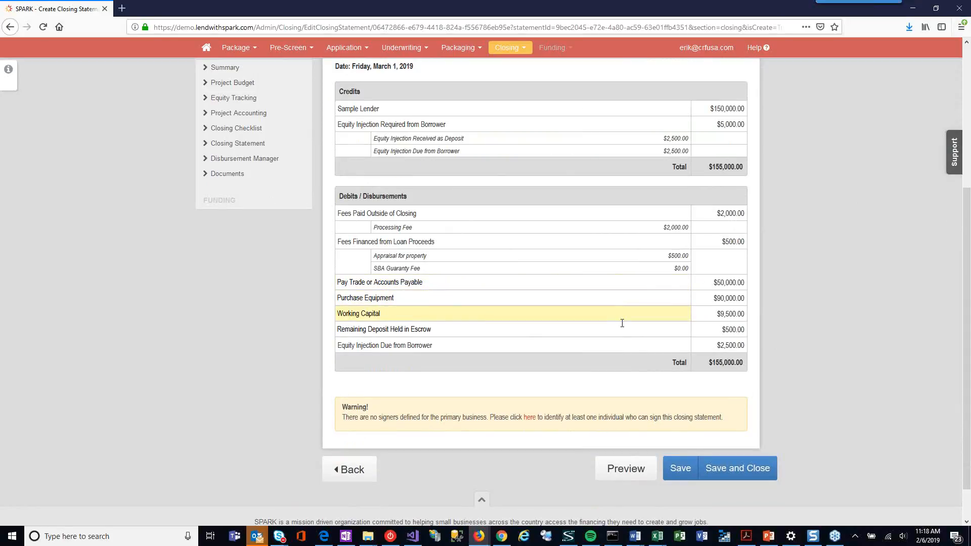
double_click(725, 283)
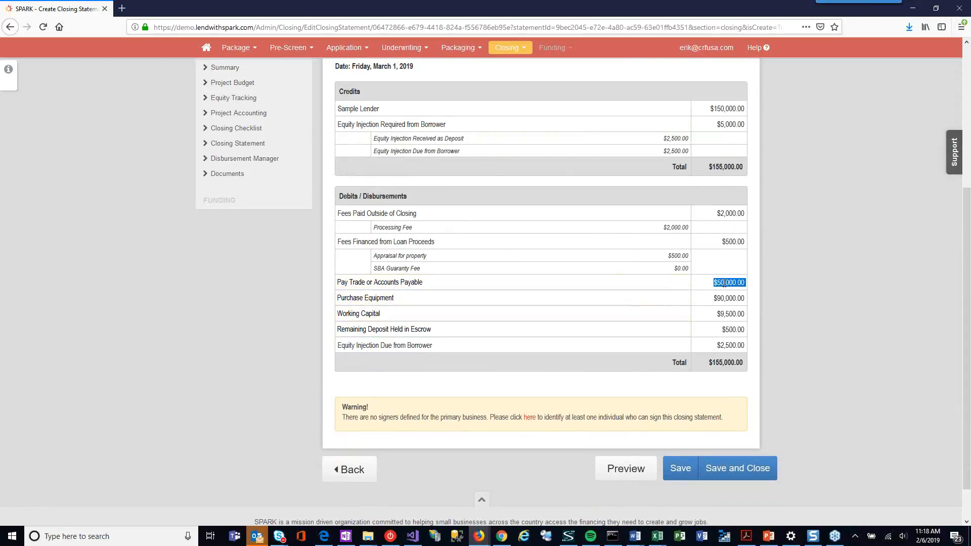
left_click(725, 283)
Step: Append "- Wells Fargo LOC" to the Pay Trade or Accounts Payable description and save the closing statement
triple_click(438, 282)
left_click(439, 283)
type("-")
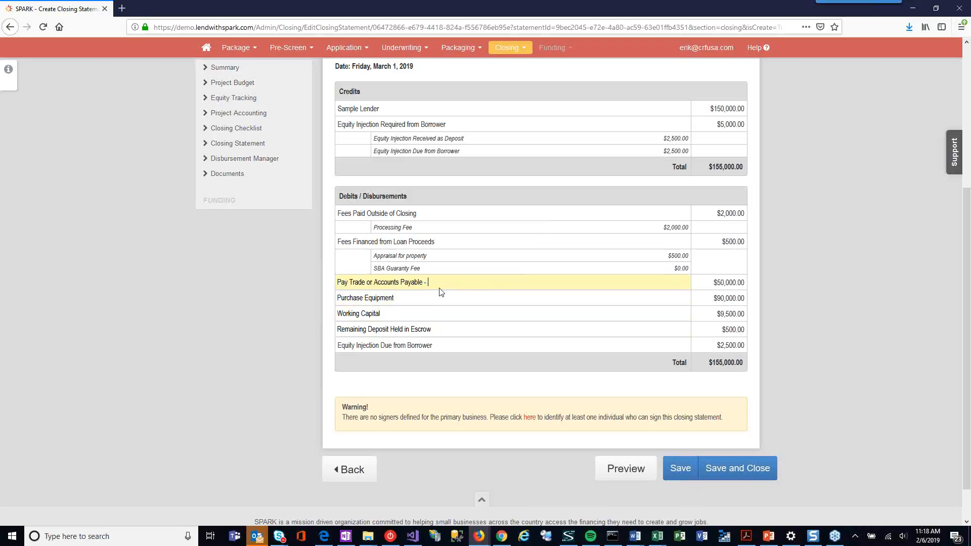
type(" Wells F")
type("aro")
type("go LOC")
key("Tab")
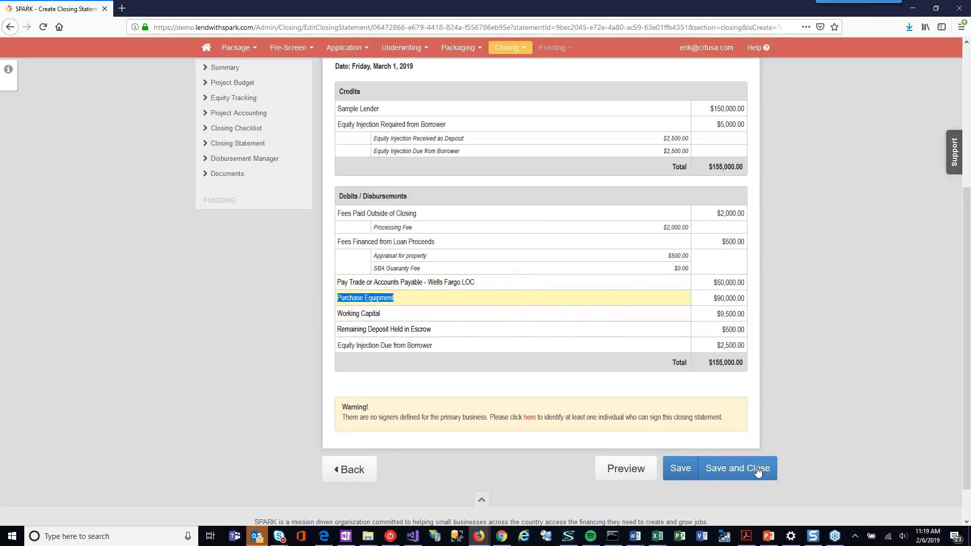
left_click(682, 471)
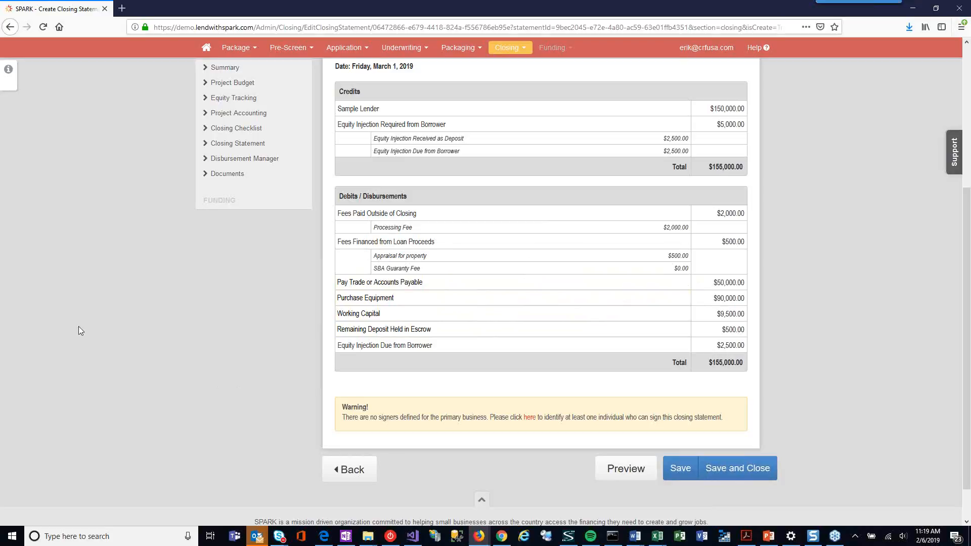
Step: Return to the closing package's project accounting and show its pending and received deposits
scroll(176, 339, "up", 4)
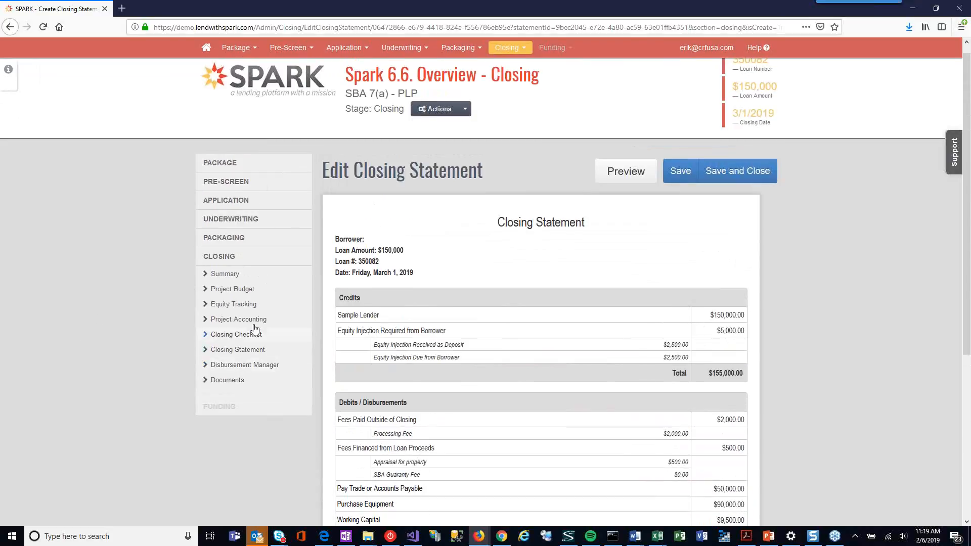
left_click(251, 320)
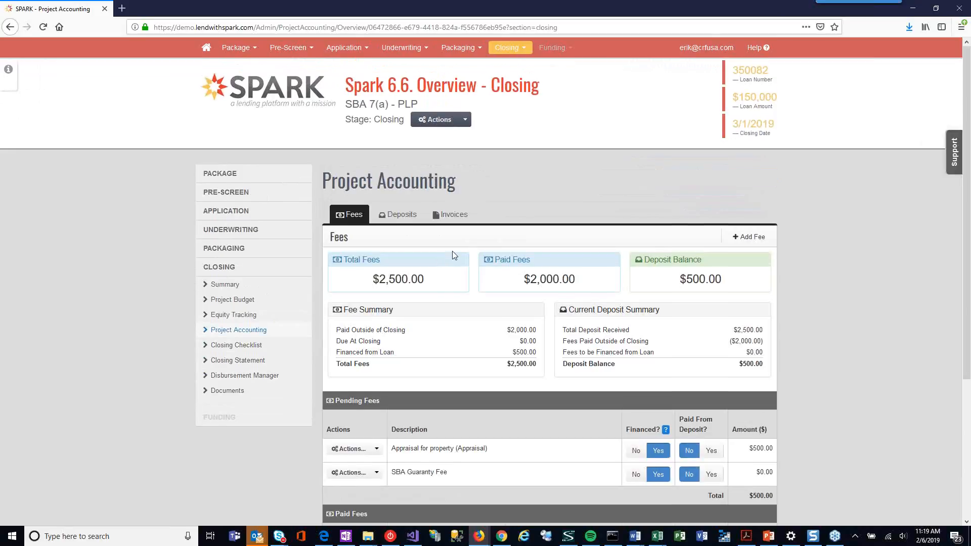
scroll(452, 255, "down", 2)
left_click(392, 124)
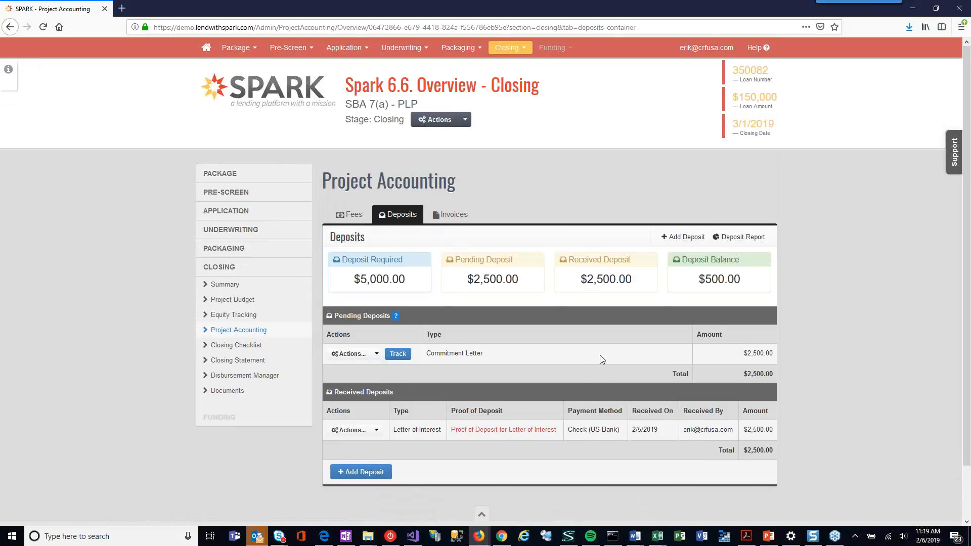
scroll(443, 465, "down", 2)
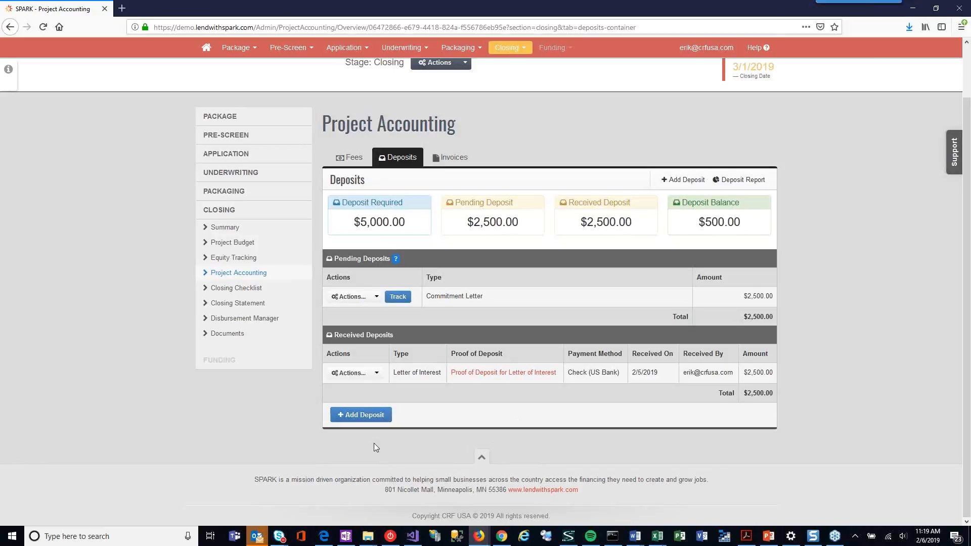
Step: Start a new Letter of Interest deposit of $500.00 with the note "additional money"
left_click(362, 416)
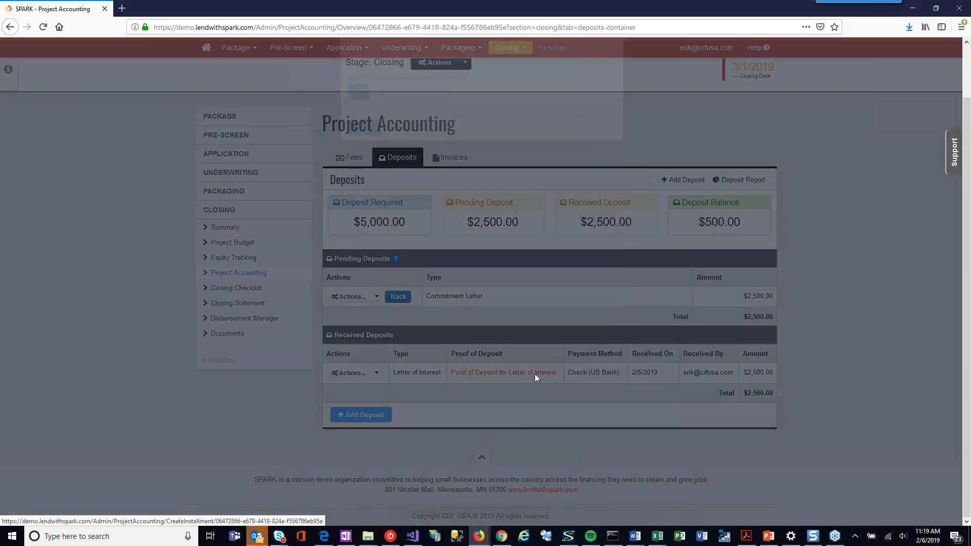
left_click(415, 161)
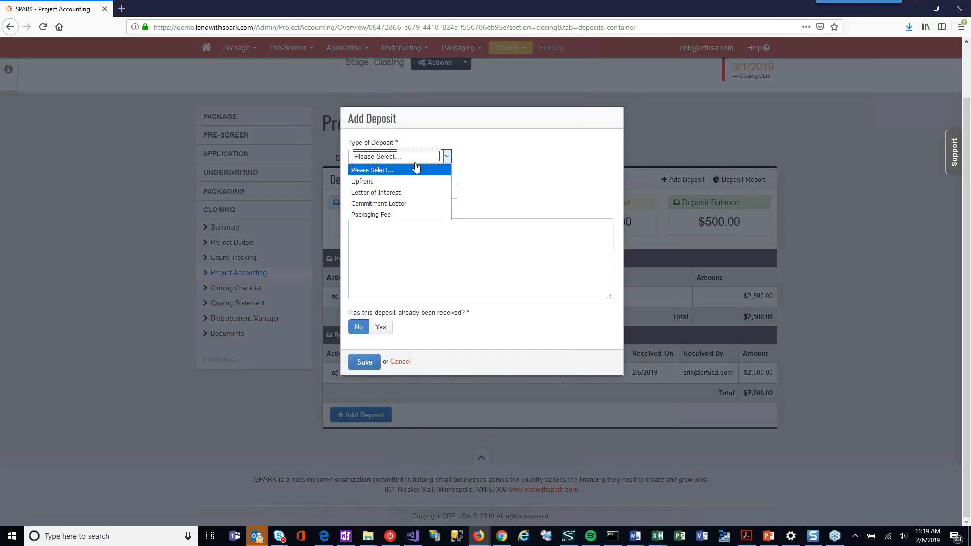
left_click(416, 192)
left_click(411, 191)
type("500.00")
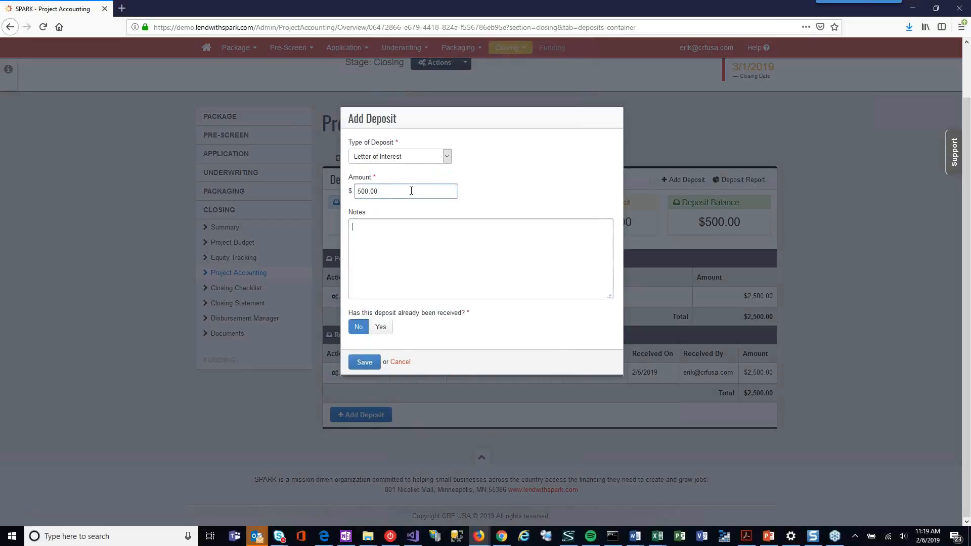
key("Tab")
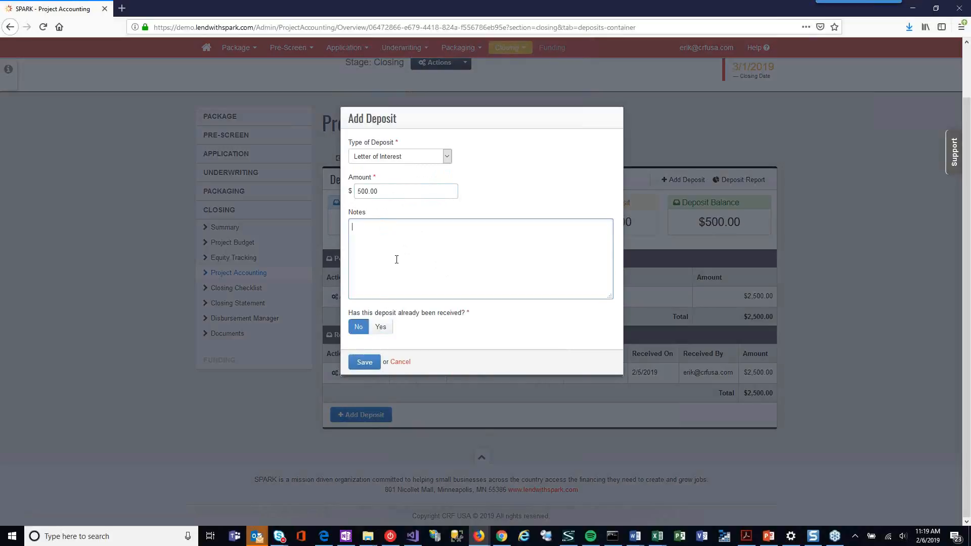
type("additional moeny")
key("BackSpace")
key("BackSpace")
key("BackSpace")
type("ney")
Step: Record the new deposit as received on 02/06/2019 by check from "us bank", attach Copy of Check.pdf as proof, and save it
left_click(381, 327)
scroll(506, 283, "down", 2)
left_click(436, 262)
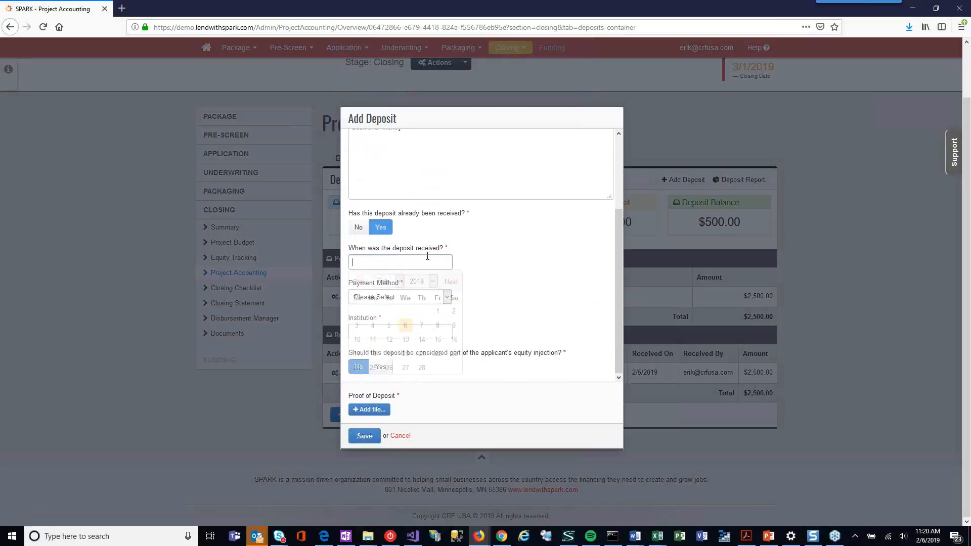
left_click(406, 325)
left_click(400, 297)
left_click(404, 323)
left_click(407, 337)
type("us bank")
key("Tab")
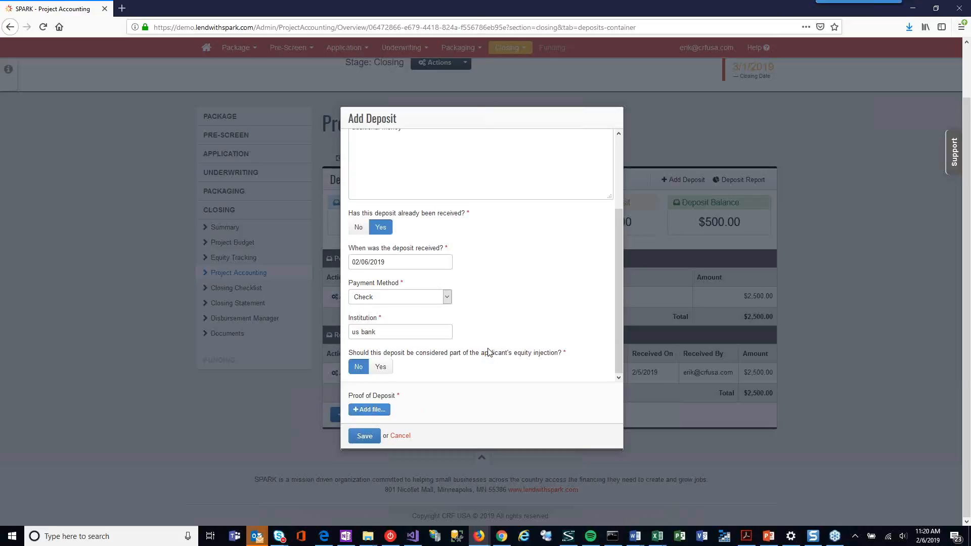
left_click(145, 70)
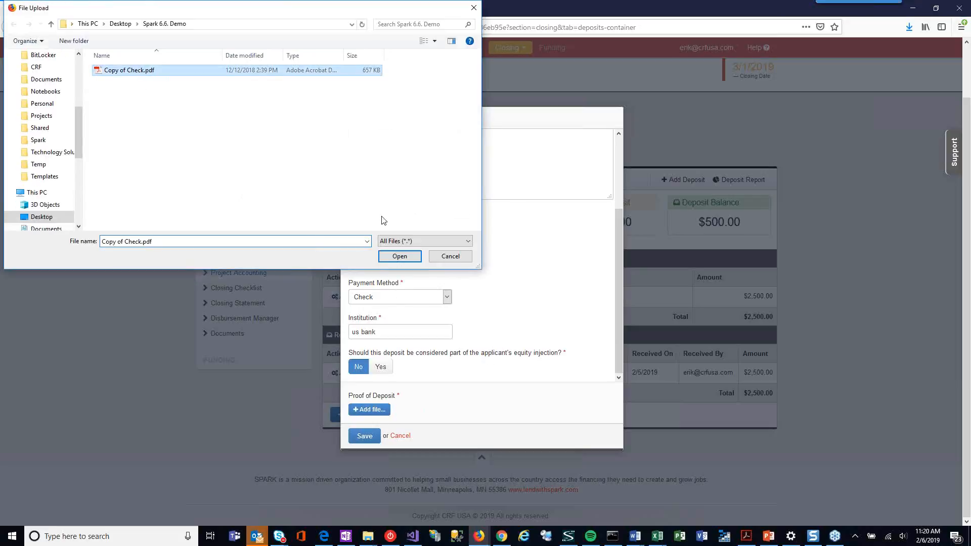
left_click(400, 263)
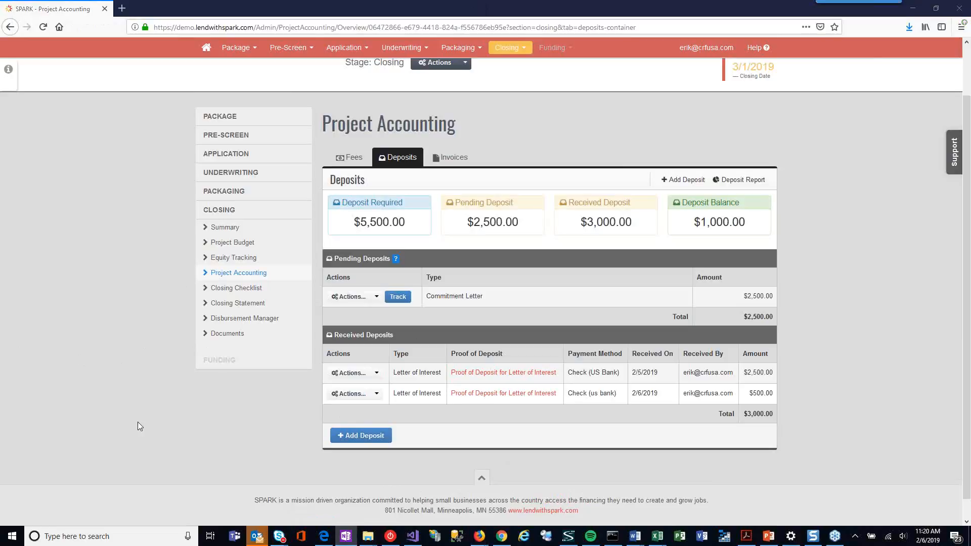
Step: Review the approved equity injections, the package documents and the verification options for Final Authorization in the closing checklist
left_click(229, 258)
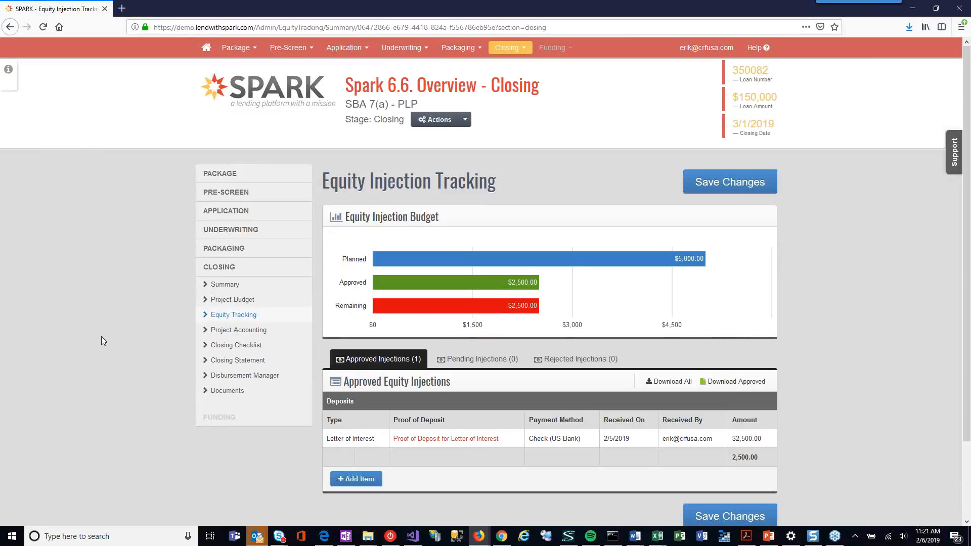
left_click(226, 393)
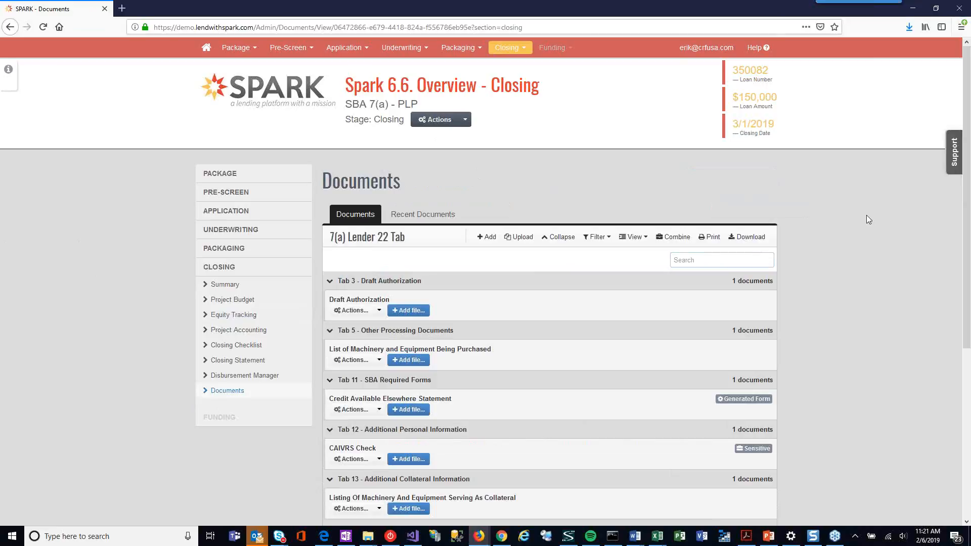
left_click(236, 346)
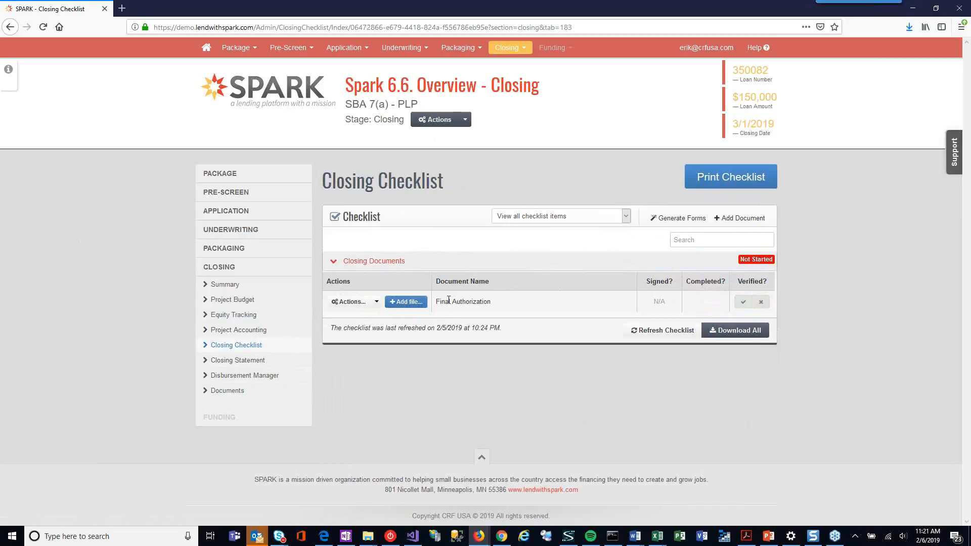
left_click(743, 303)
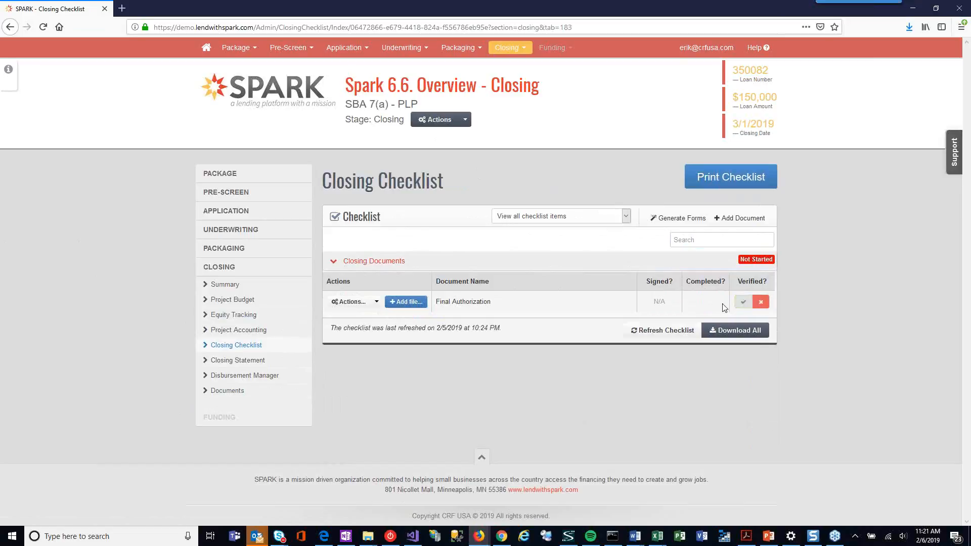
left_click(761, 302)
Step: Show the Tab 19 closing documents, including the deposit proofs, in the package's document list
left_click(305, 390)
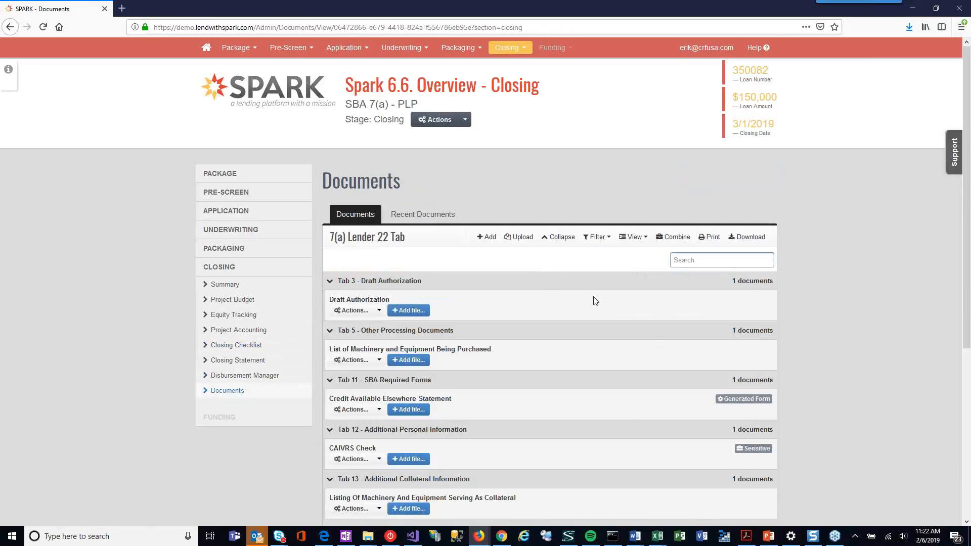
scroll(687, 169, "down", 2)
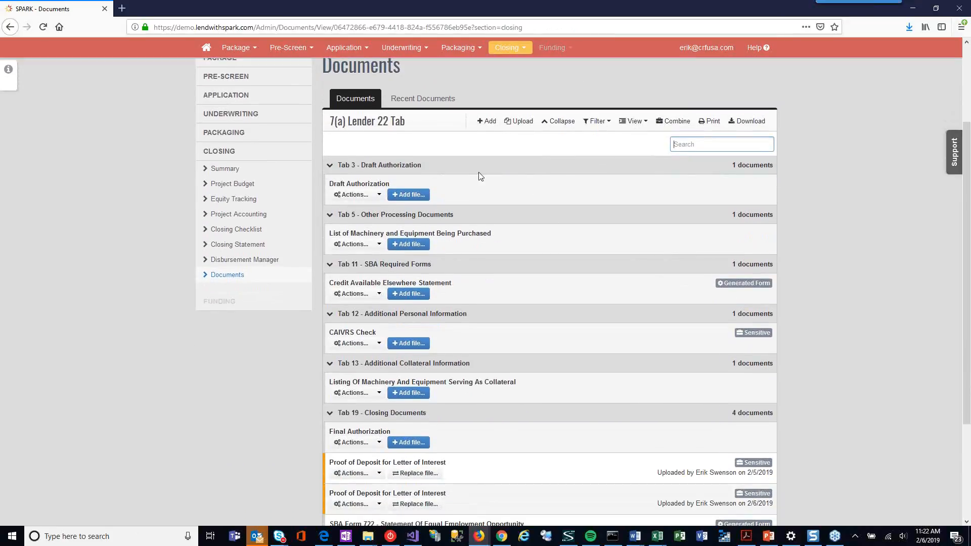
scroll(343, 140, "down", 1)
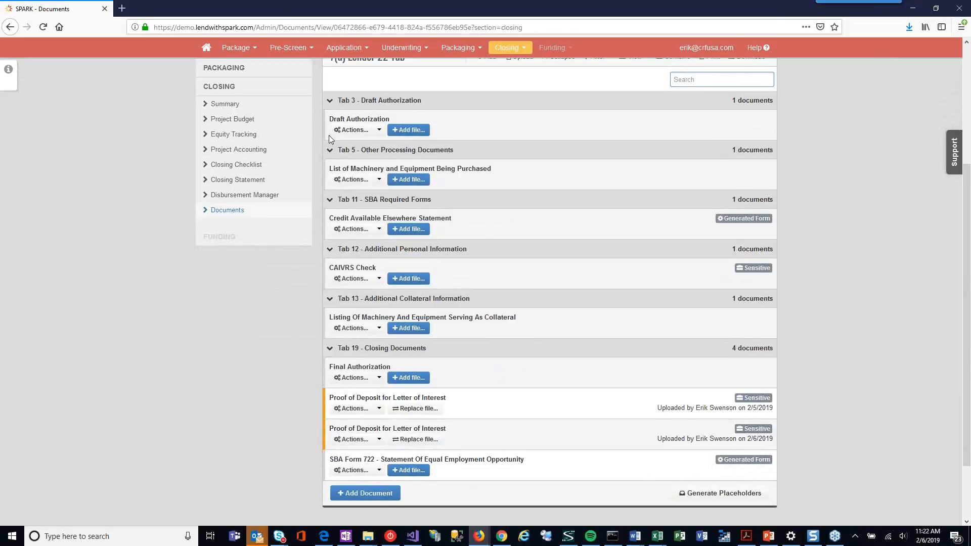
scroll(329, 135, "down", 3)
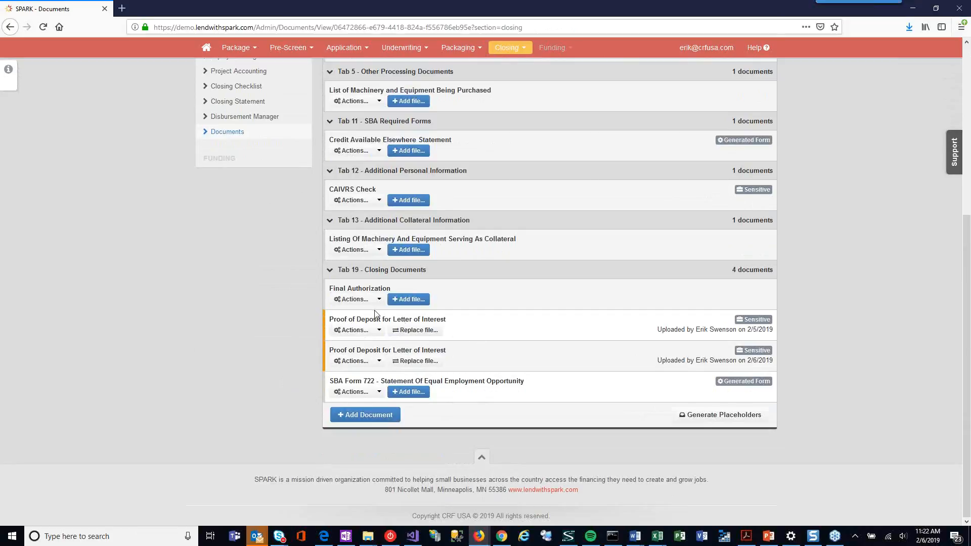
Step: Mark the Proof of Deposit for Letter of Interest uploaded 2/5/2019 as invalid and reset its status
left_click(379, 330)
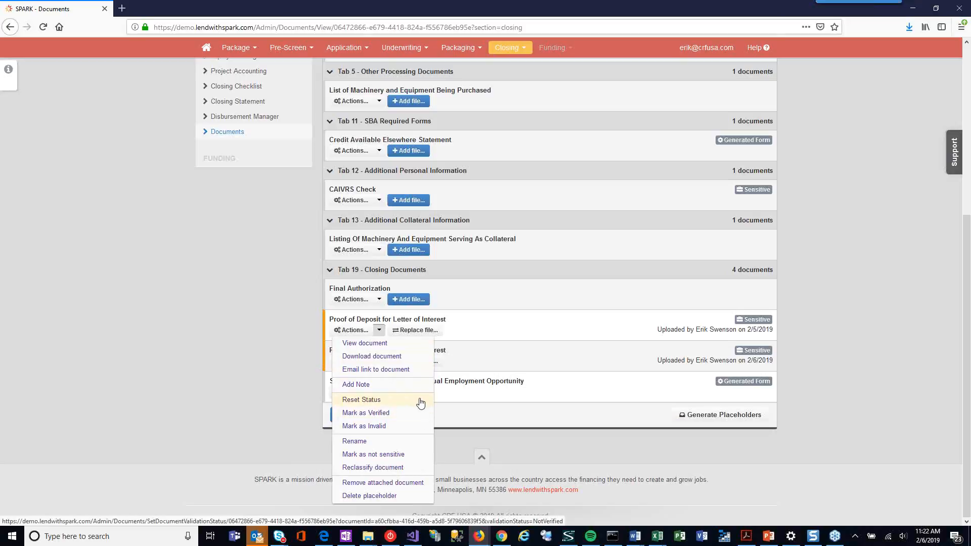
left_click(366, 426)
left_click(495, 233)
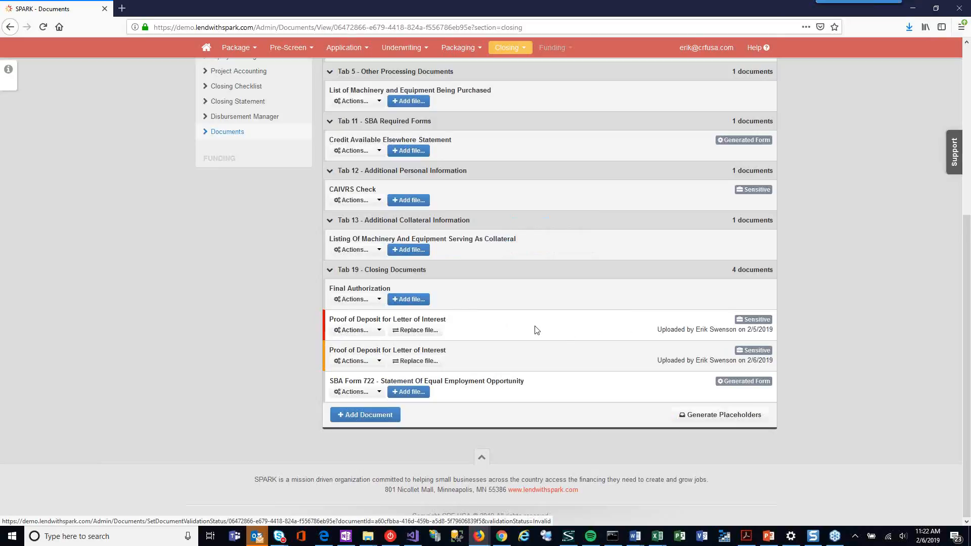
left_click(378, 330)
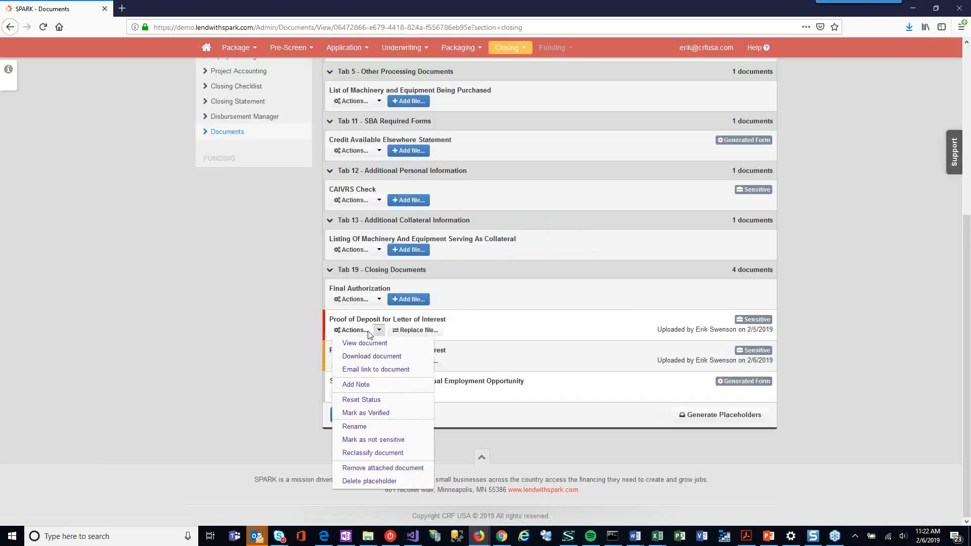
left_click(368, 401)
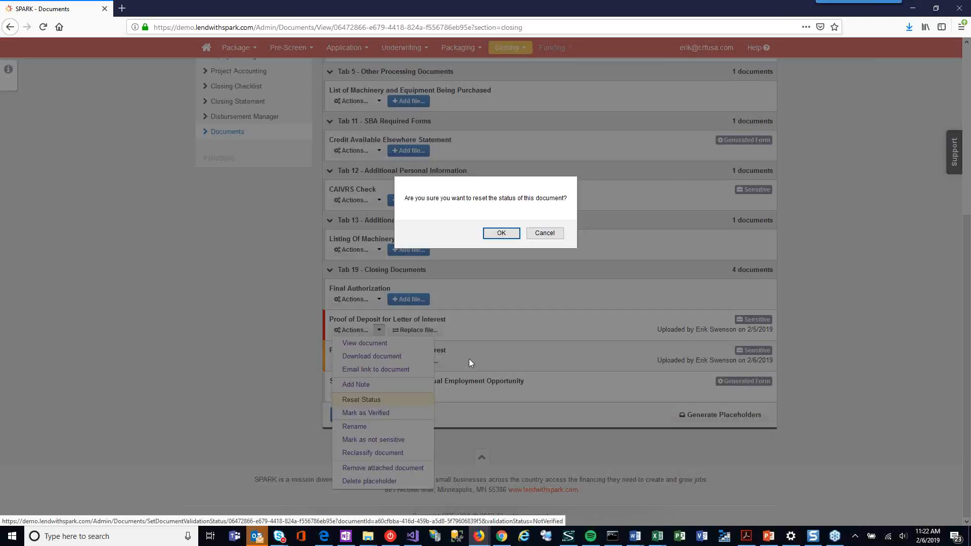
left_click(502, 235)
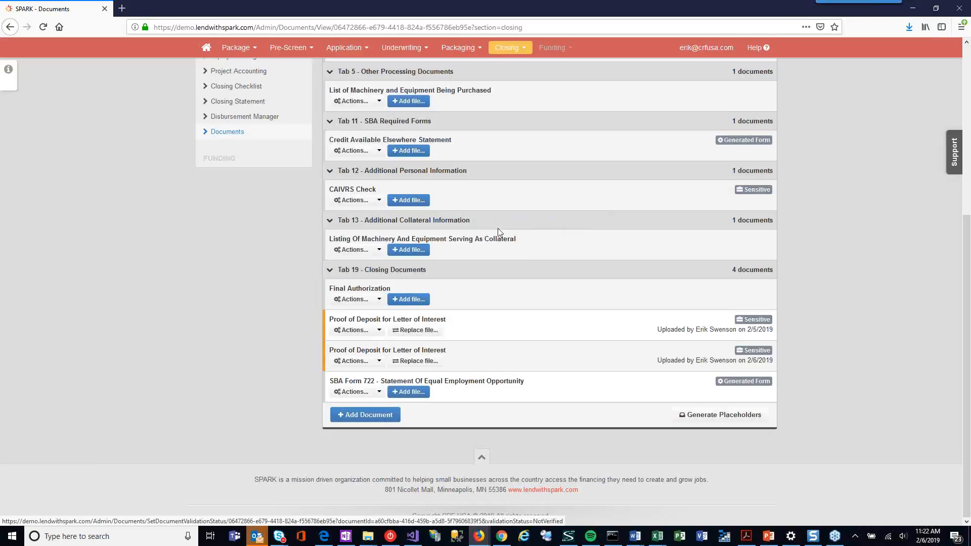
Step: Mark the Proof of Deposit for Letter of Interest uploaded 2/5/2019 as verified
left_click(365, 331)
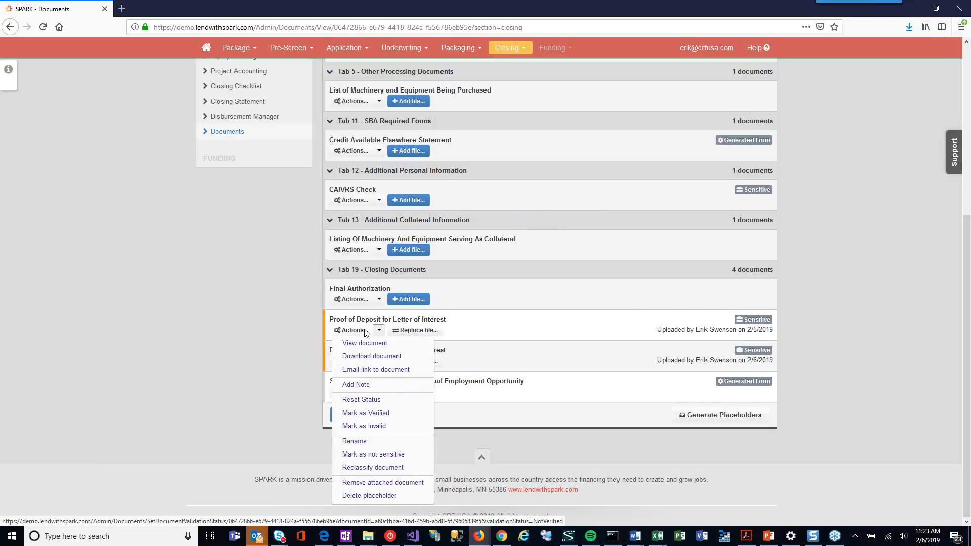
left_click(379, 413)
left_click(501, 234)
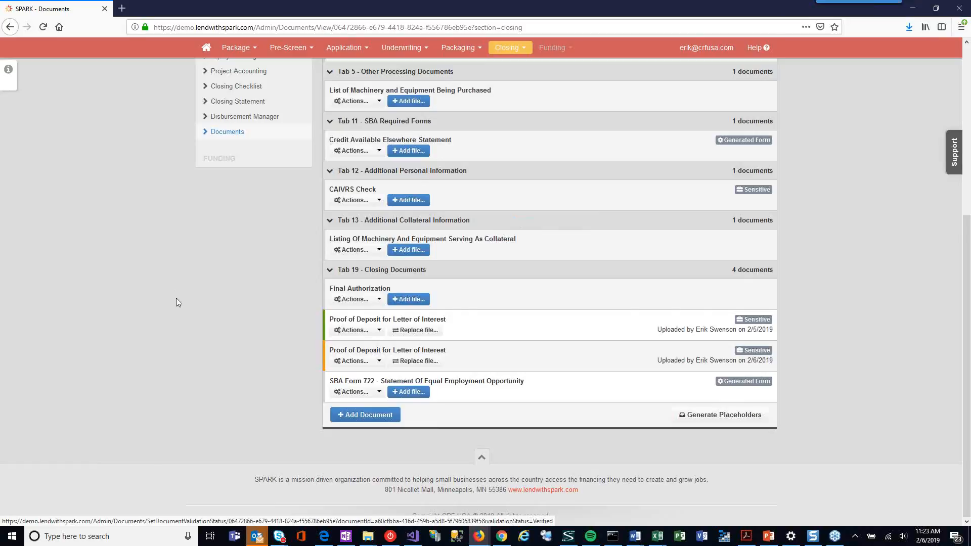
left_click(380, 330)
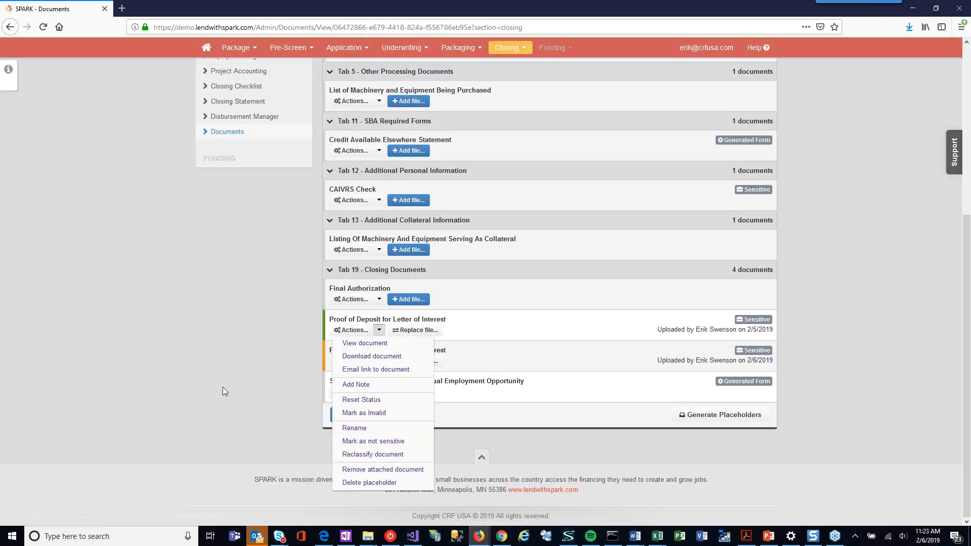
left_click(219, 340)
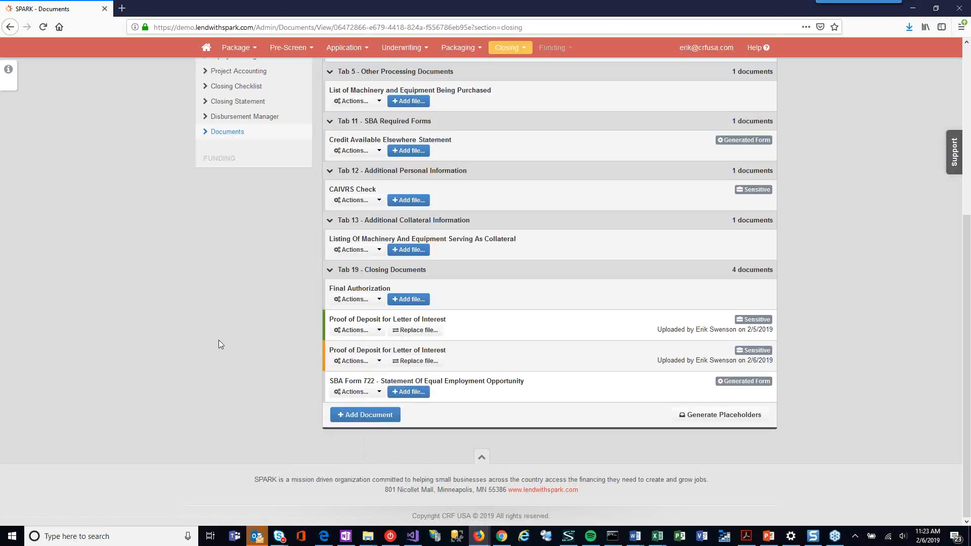
Step: Open the underwriting Conditions and Covenants and unlock the package for one hour with the reason "test"
scroll(219, 340, "up", 3)
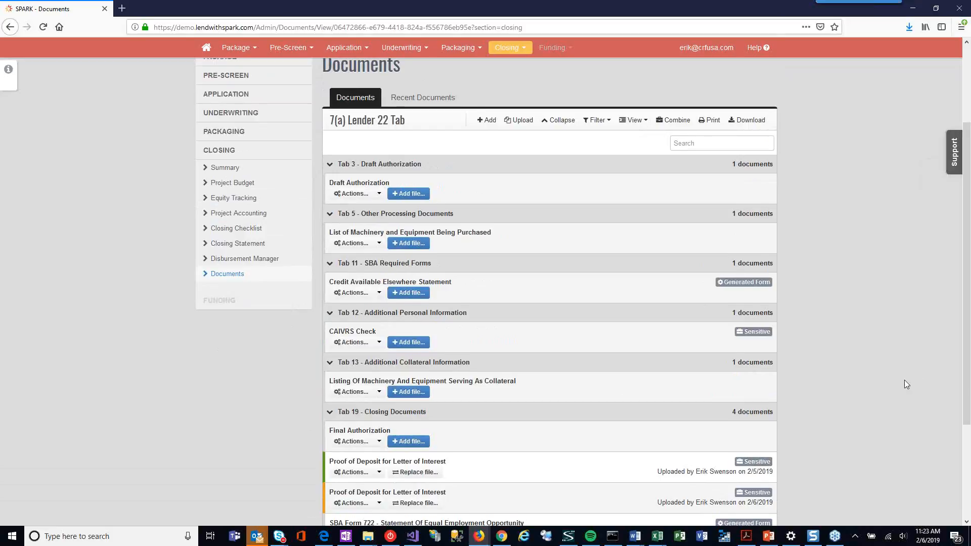
scroll(906, 385, "up", 2)
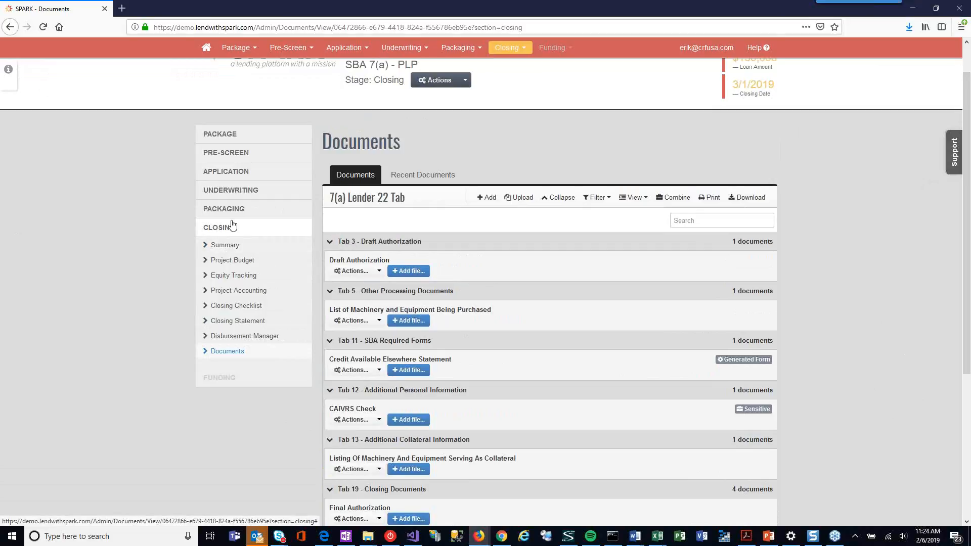
left_click(230, 191)
scroll(263, 228, "down", 3)
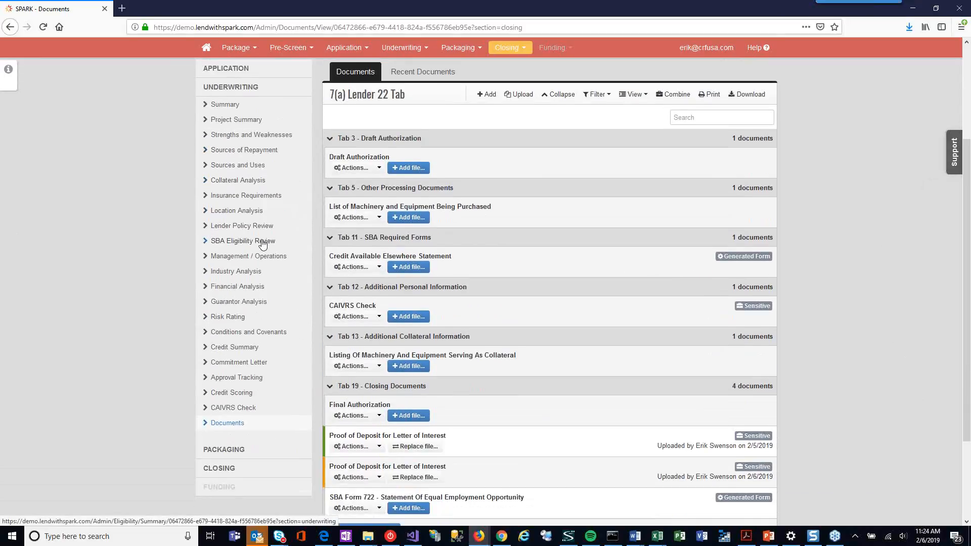
left_click(261, 333)
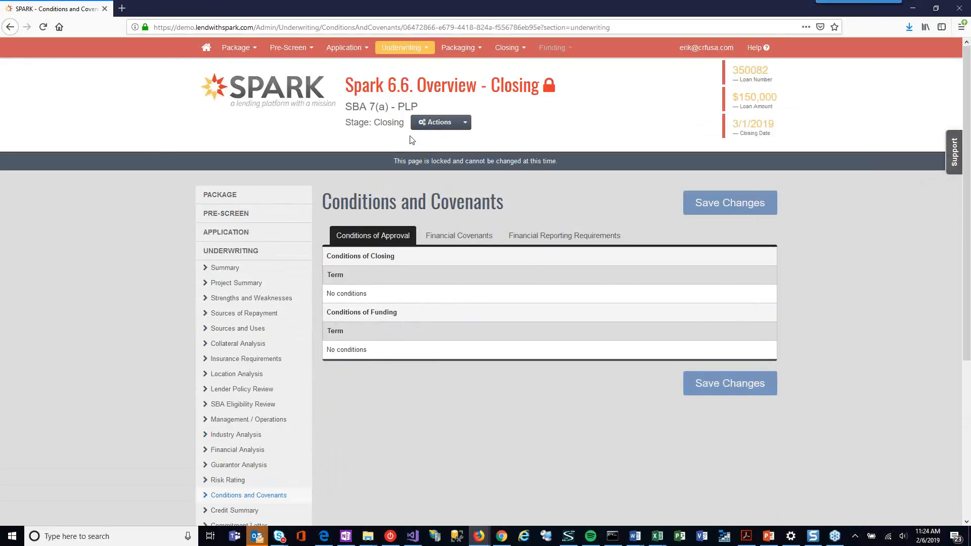
left_click(465, 122)
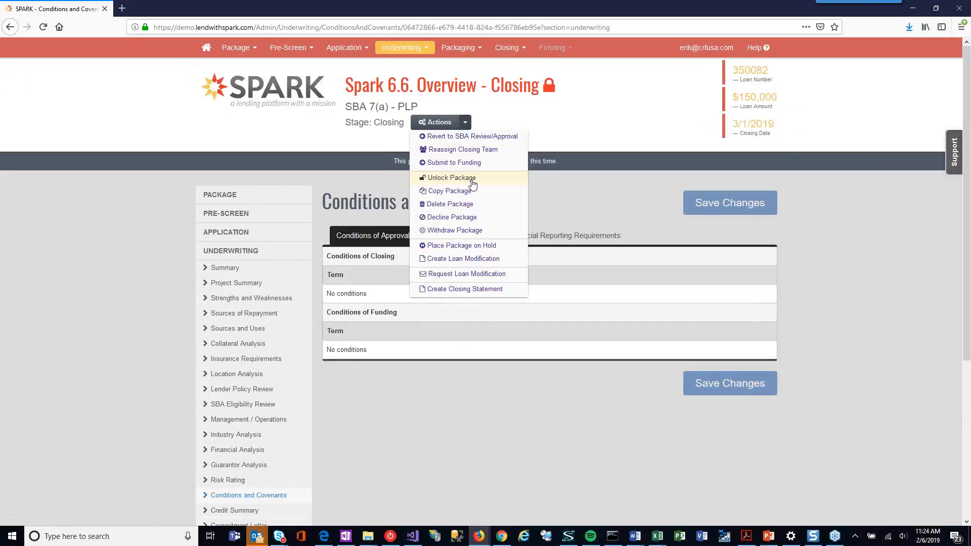
left_click(473, 180)
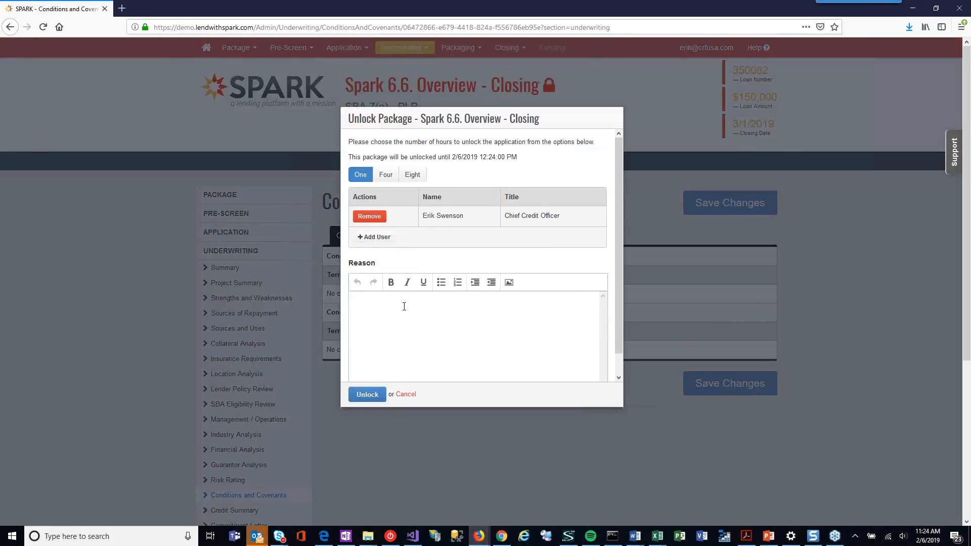
left_click(405, 309)
type("test")
left_click(368, 395)
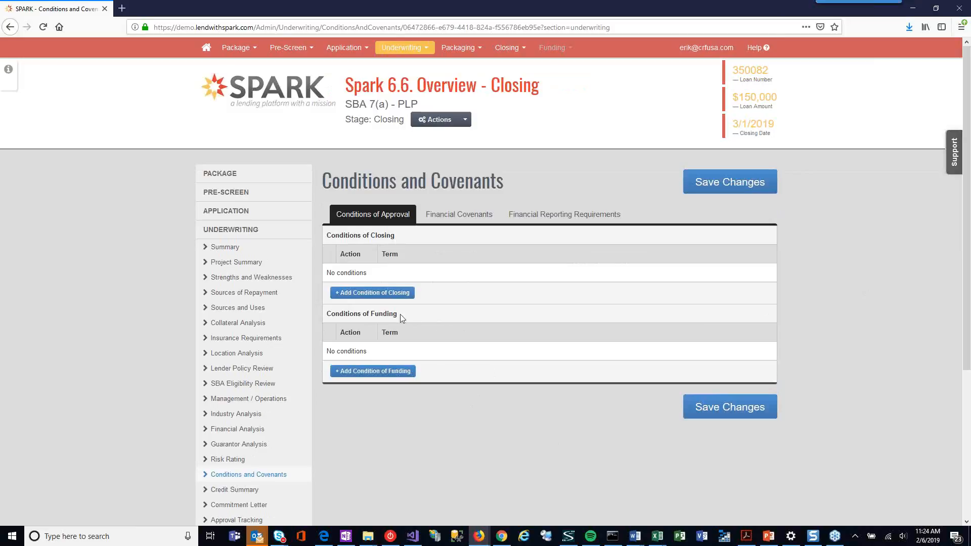
Step: Add the condition of closing "Assignment of all leases, together with a Landlord Waiver in Lender's standard form"
left_click(384, 294)
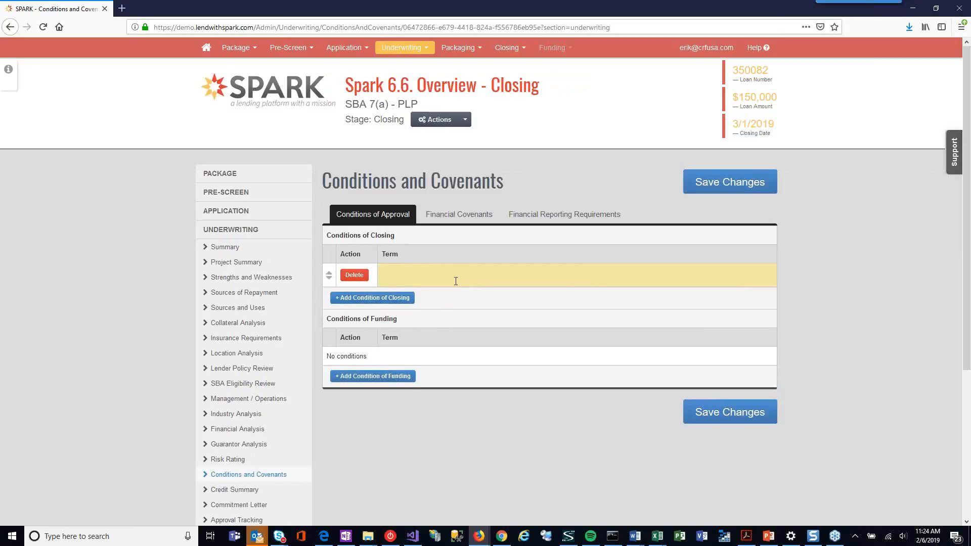
type("rev")
key("BackSpace")
key("BackSpace")
key("BackSpace")
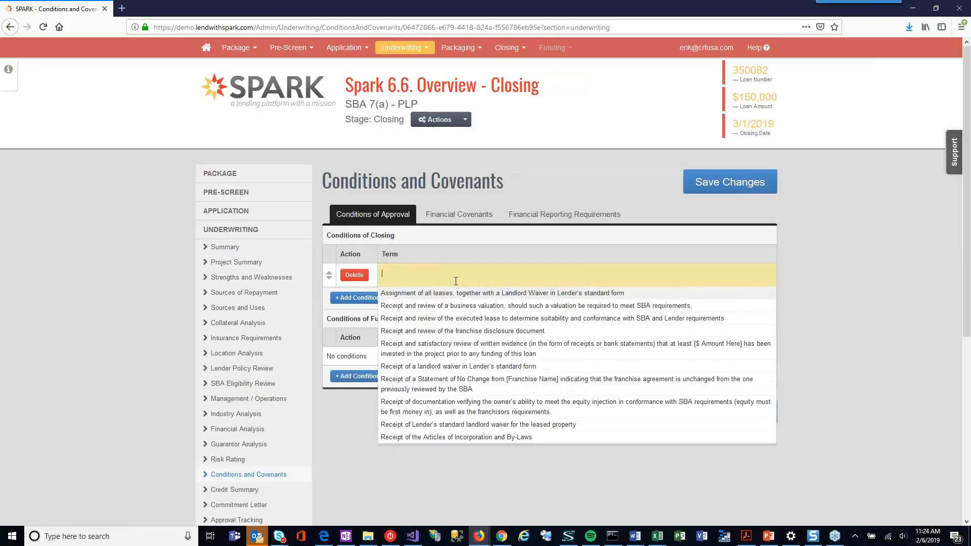
type("asi")
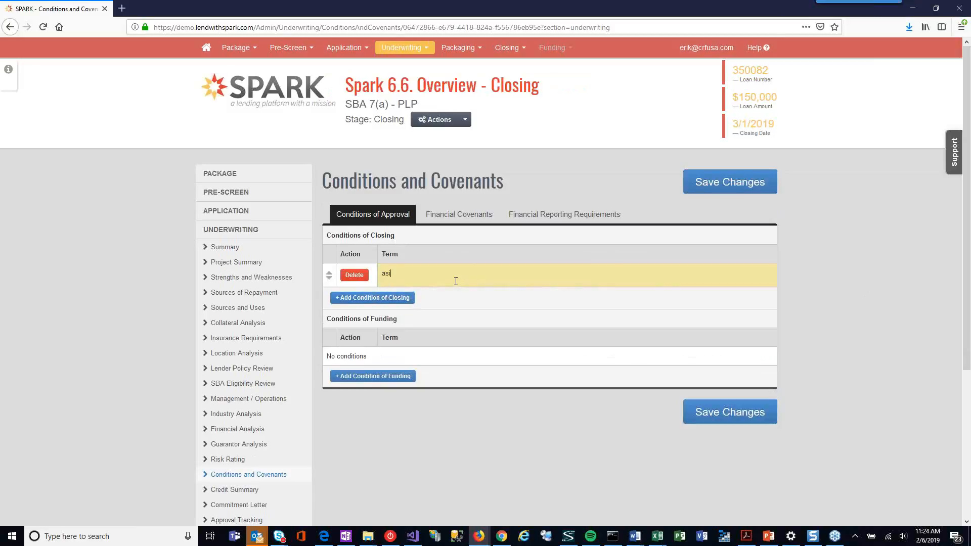
left_click(444, 296)
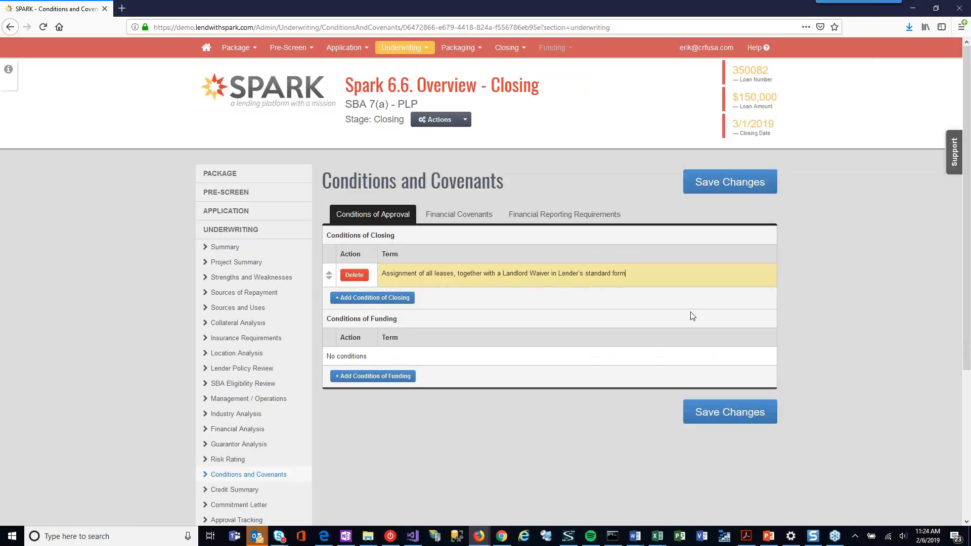
Step: Save the package's conditions and covenants with the new condition of closing
left_click(731, 419)
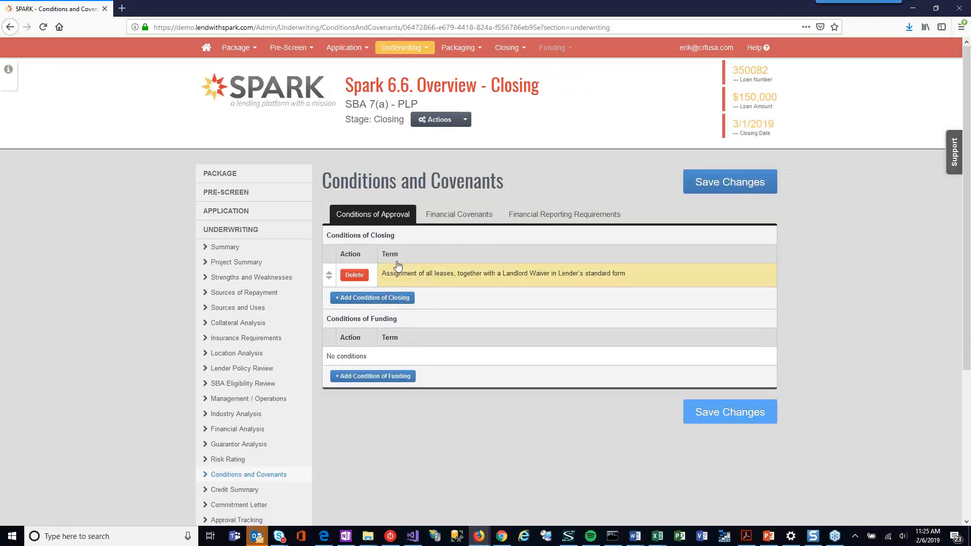
Step: Open the Conditions Library in the system configuration and review its standard Conditions of Closing
left_click(705, 48)
left_click(708, 67)
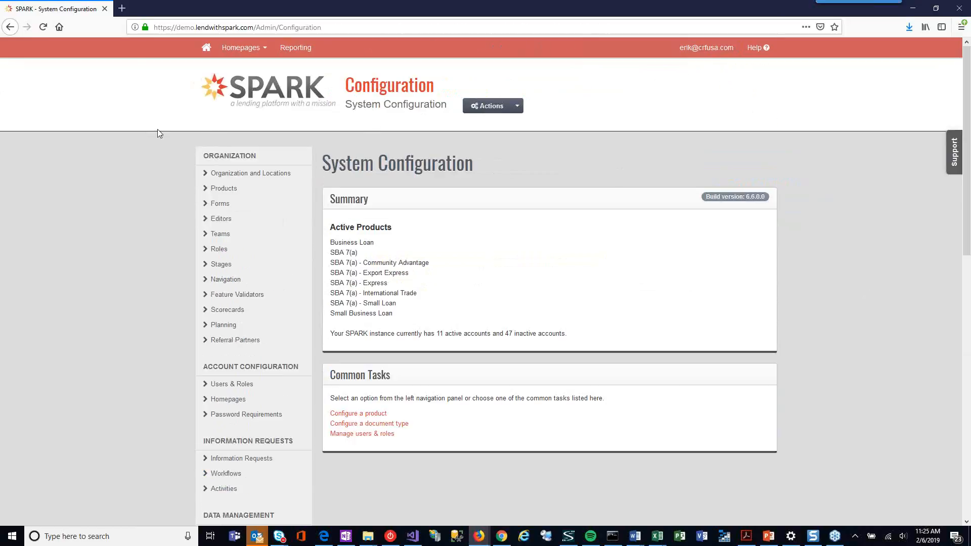
scroll(181, 161, "down", 3)
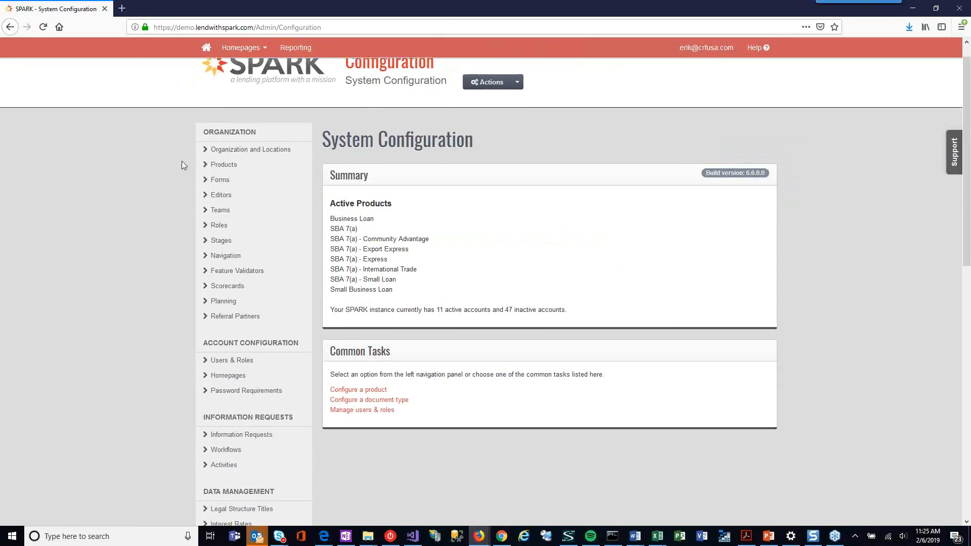
scroll(181, 160, "up", 2)
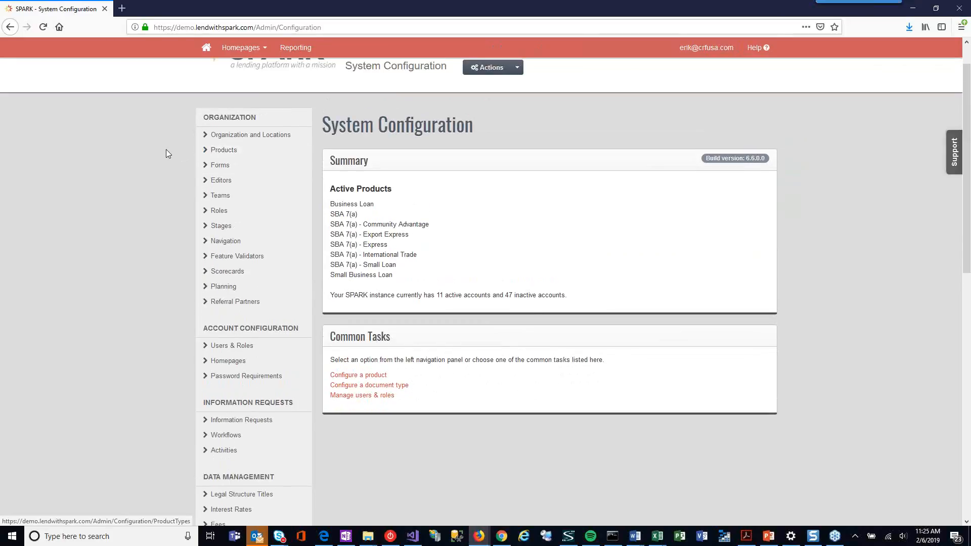
scroll(227, 212, "down", 5)
scroll(229, 211, "down", 3)
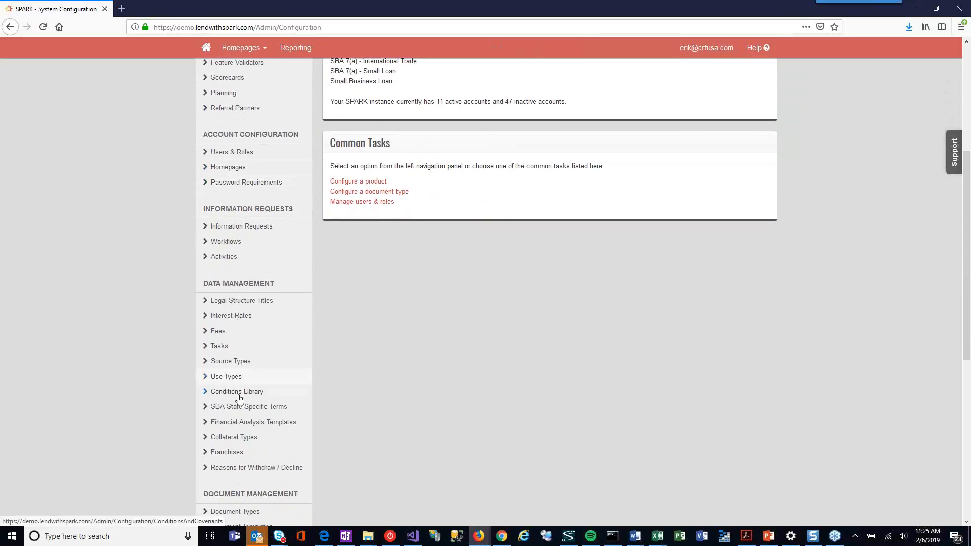
left_click(250, 393)
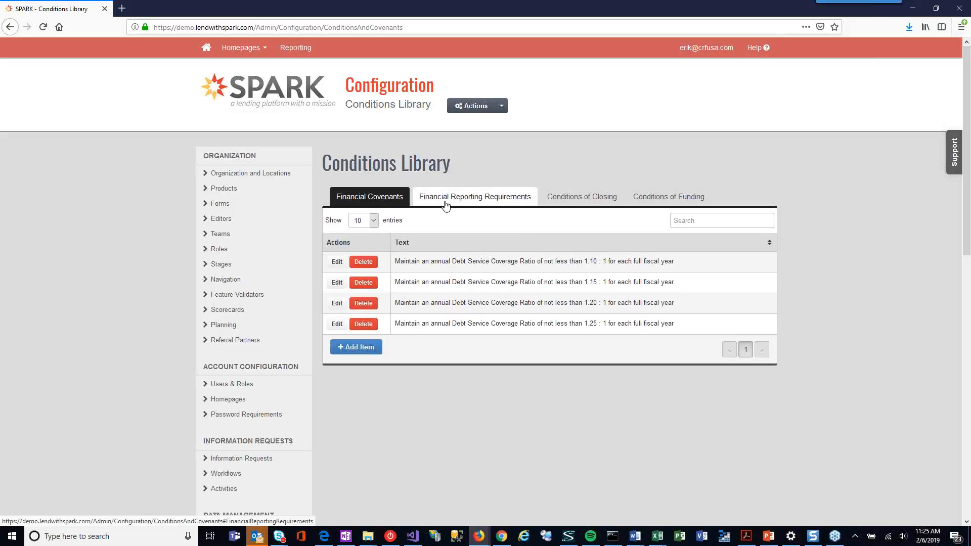
left_click(589, 201)
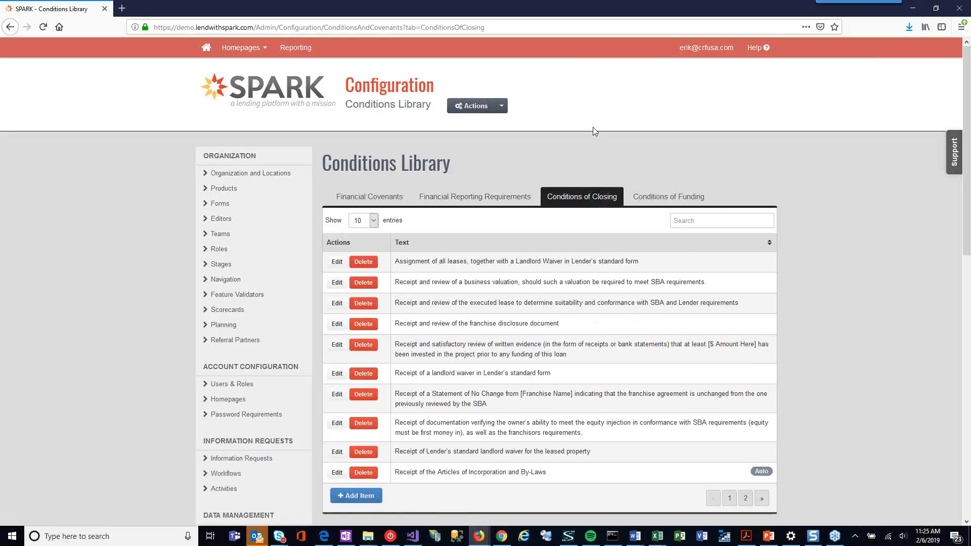
scroll(669, 143, "down", 2)
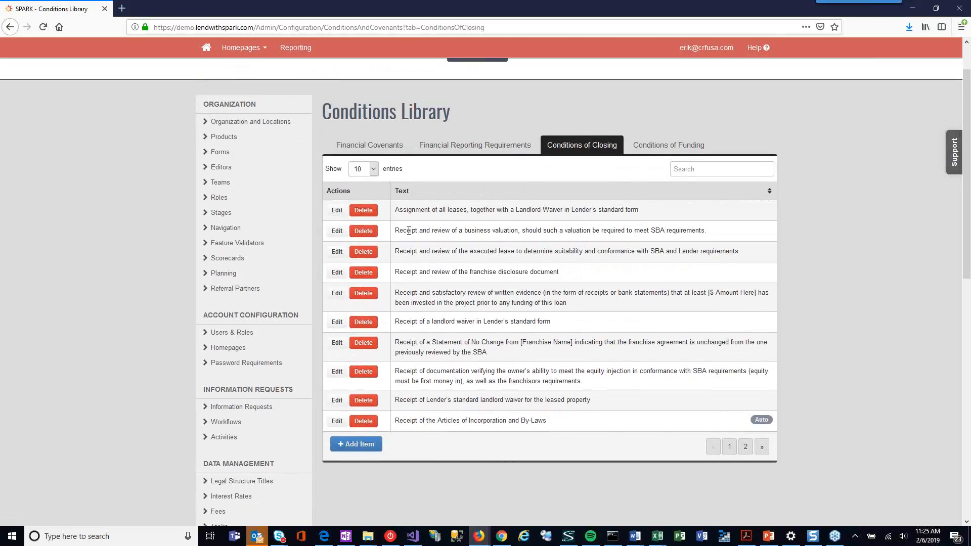
scroll(789, 329, "down", 1)
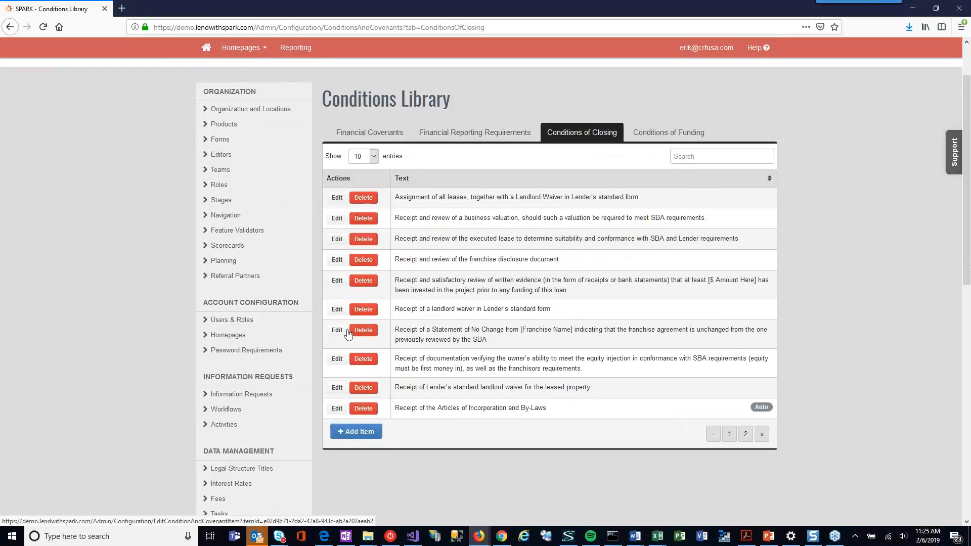
Step: Set the library condition "Receipt of a landlord waiver in Lender's standard form" to be included on new packages automatically and save it
left_click(337, 310)
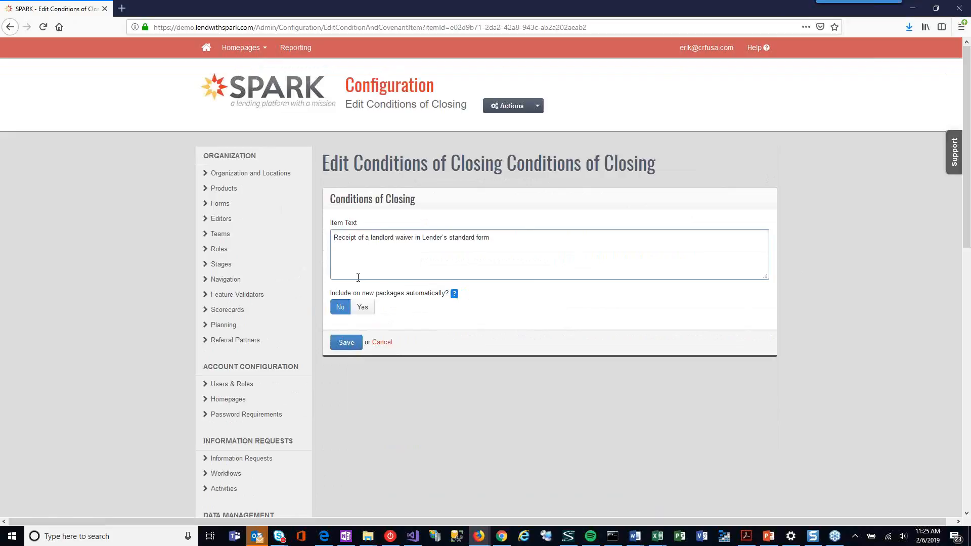
left_click(374, 312)
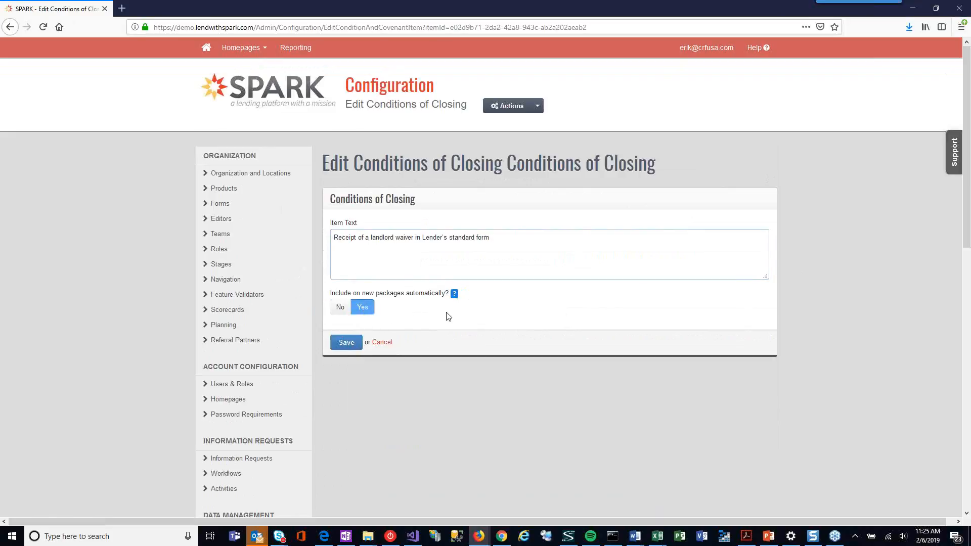
left_click(346, 343)
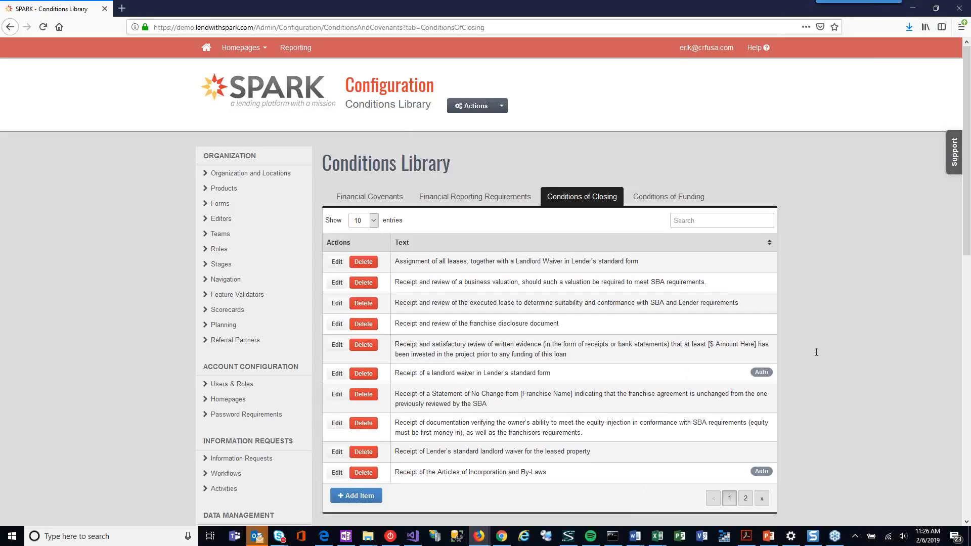
Step: Reopen the Spark 6.6. Overview - Closing package and go to its underwriting Conditions and Covenants
left_click(204, 53)
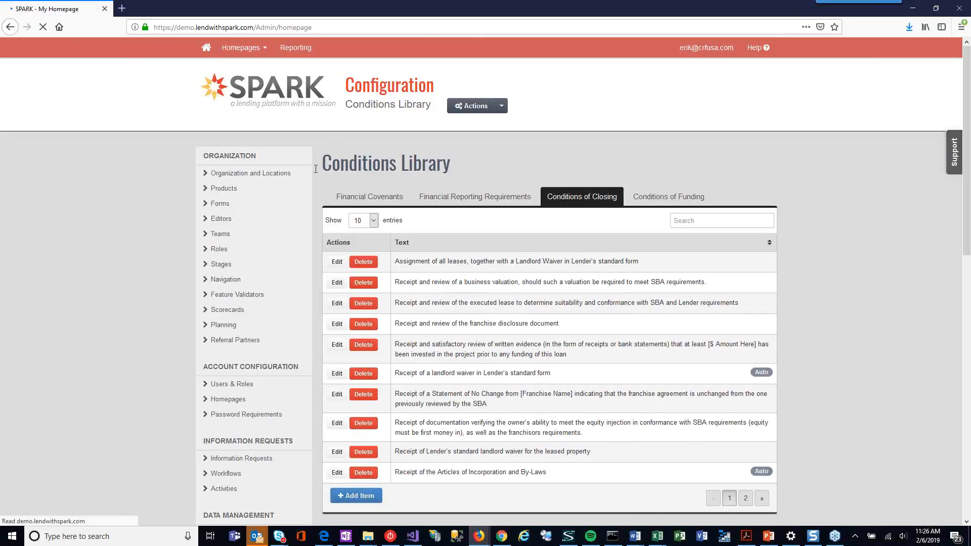
left_click(261, 285)
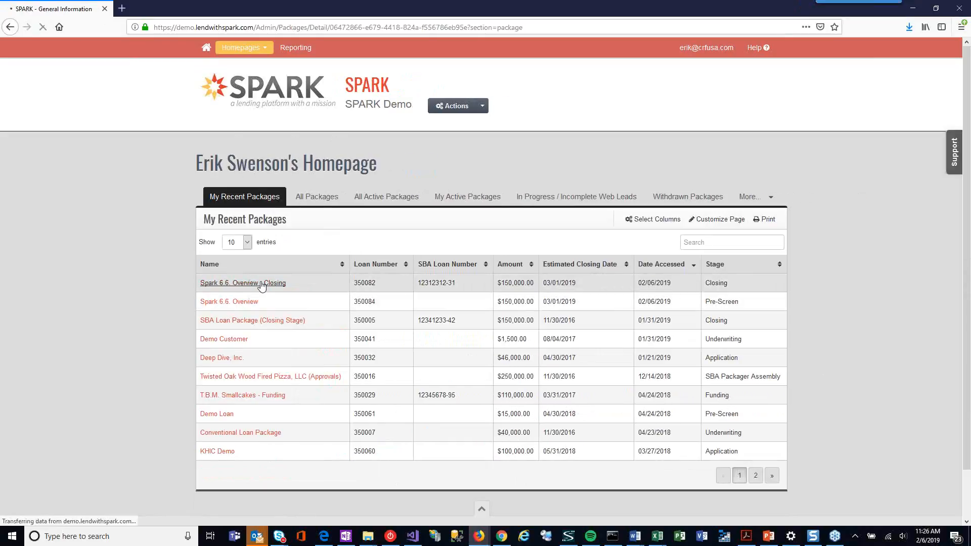
scroll(242, 405, "down", 1)
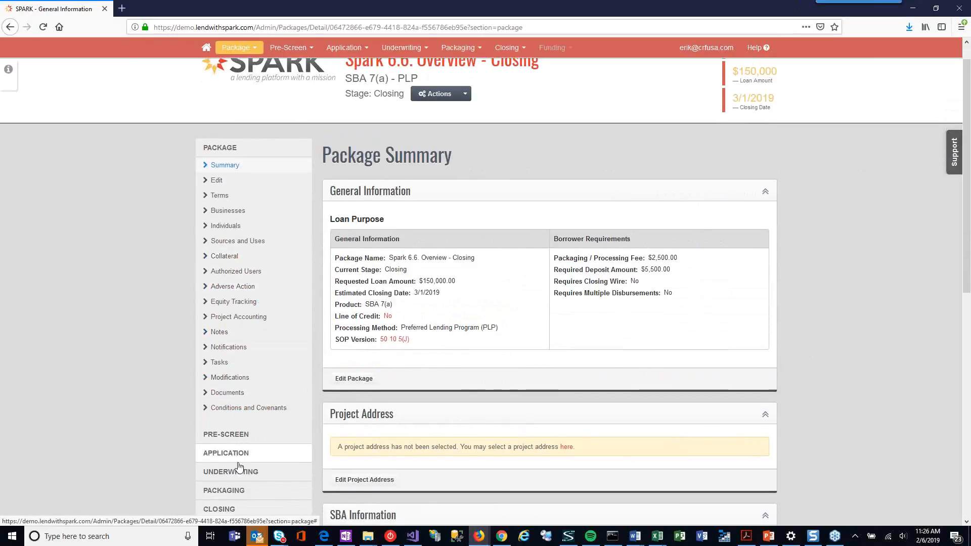
left_click(240, 469)
scroll(243, 334, "down", 3)
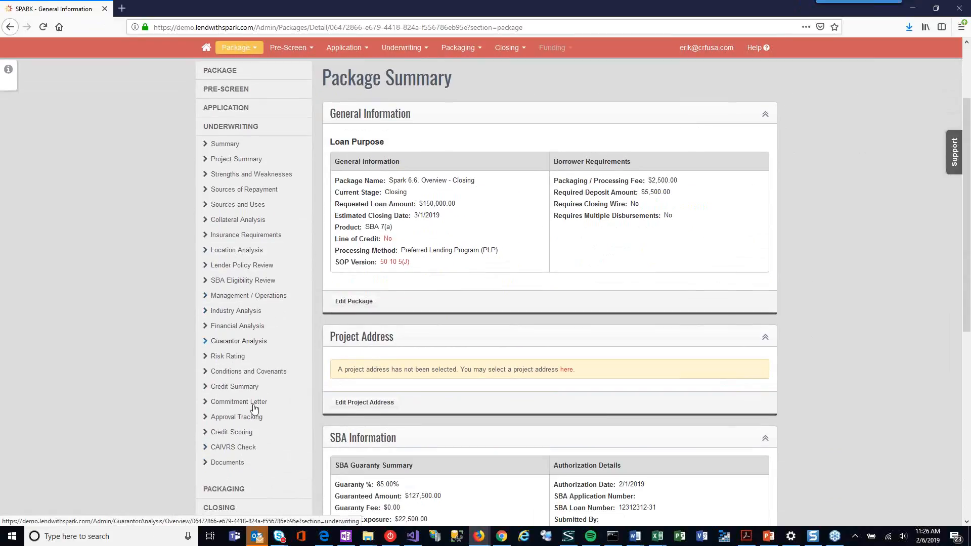
left_click(253, 372)
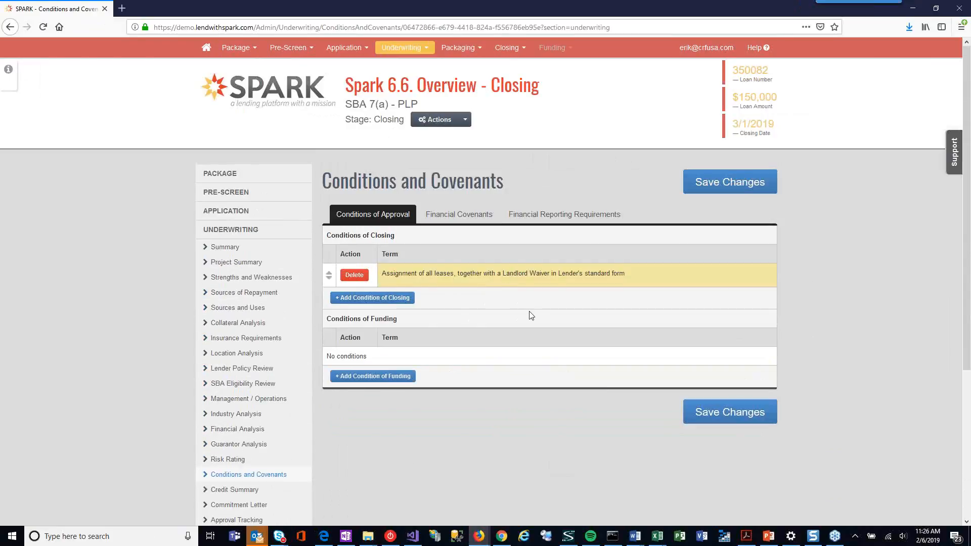
Step: Check the package's financial covenants and delete its condition of closing on the assignment of all leases
left_click(460, 221)
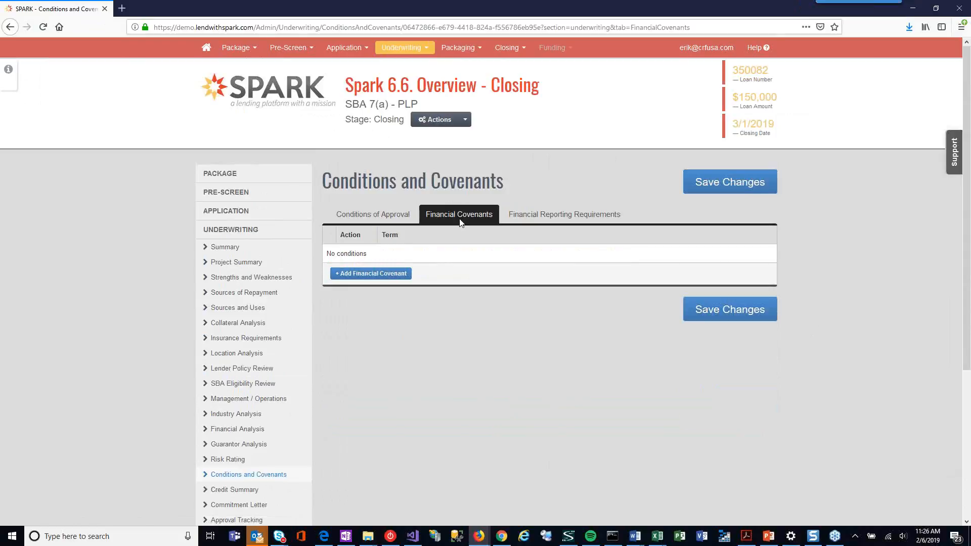
left_click(384, 220)
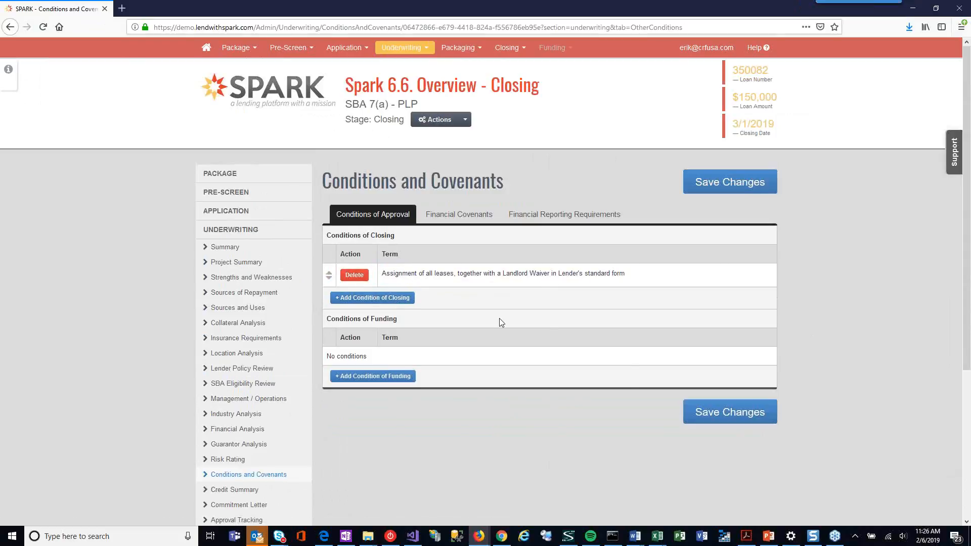
left_click(355, 276)
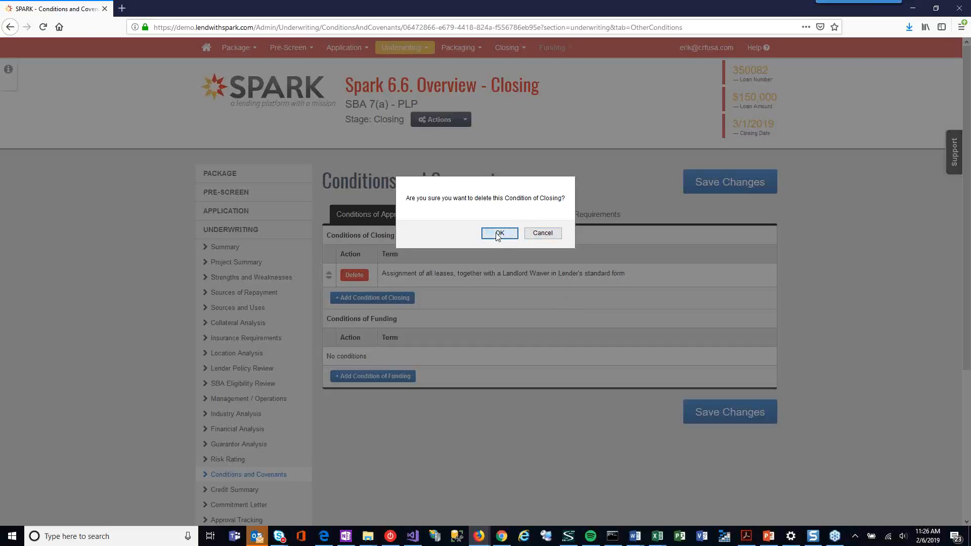
left_click(498, 234)
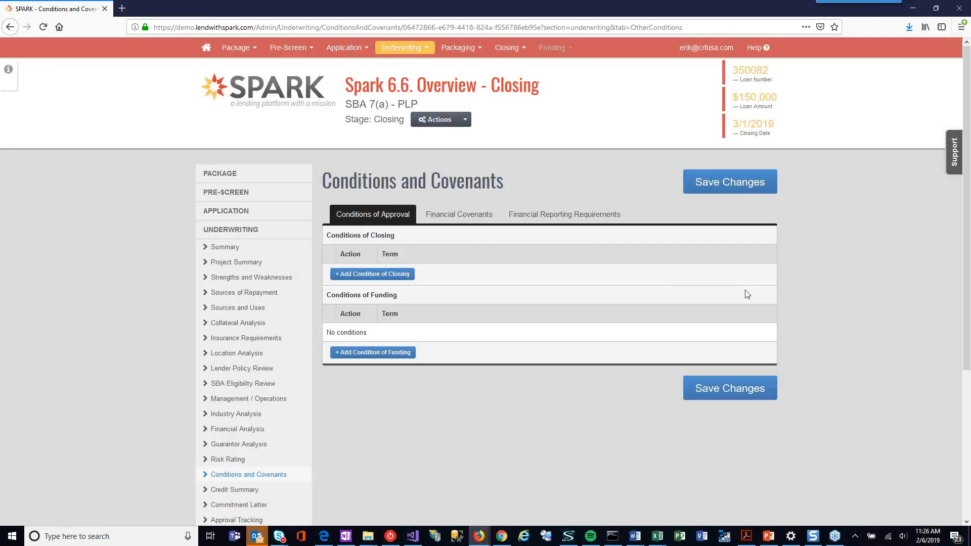